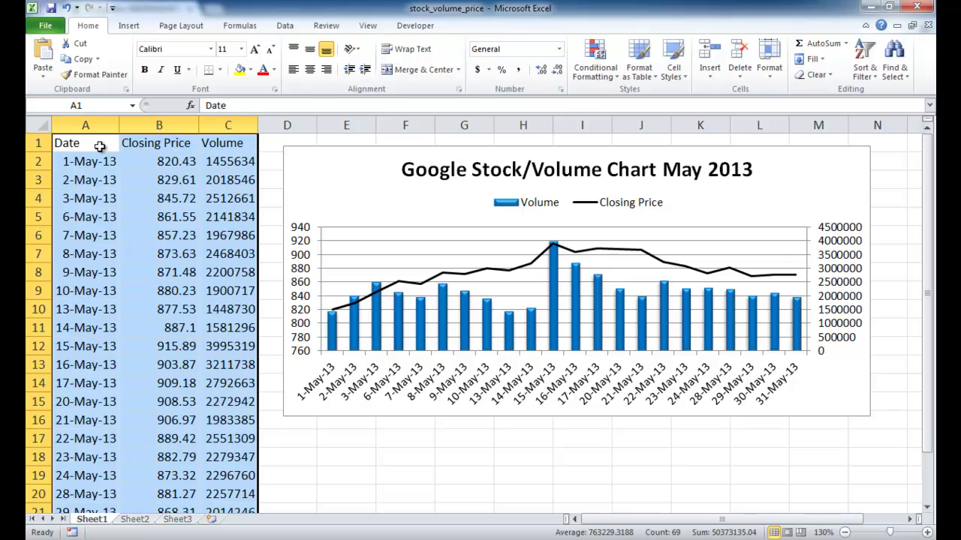
# - Copy the Date, Closing Price and Volume data (A1:C23) from Sheet1 into A1 of Sheet2
pyautogui.moveTo(86, 143); pyautogui.dragTo(218, 144)
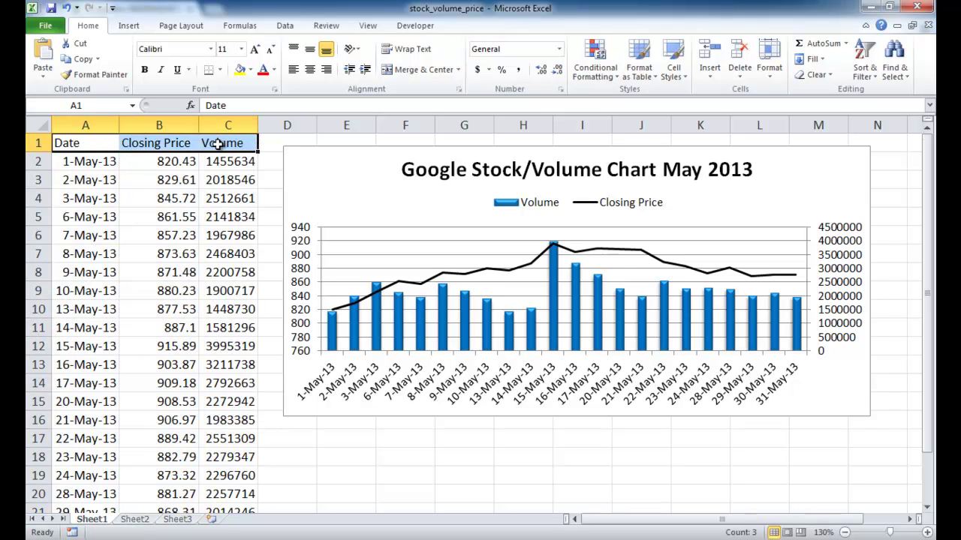
pyautogui.hotkey('ctrl', 'shift', 'Down')
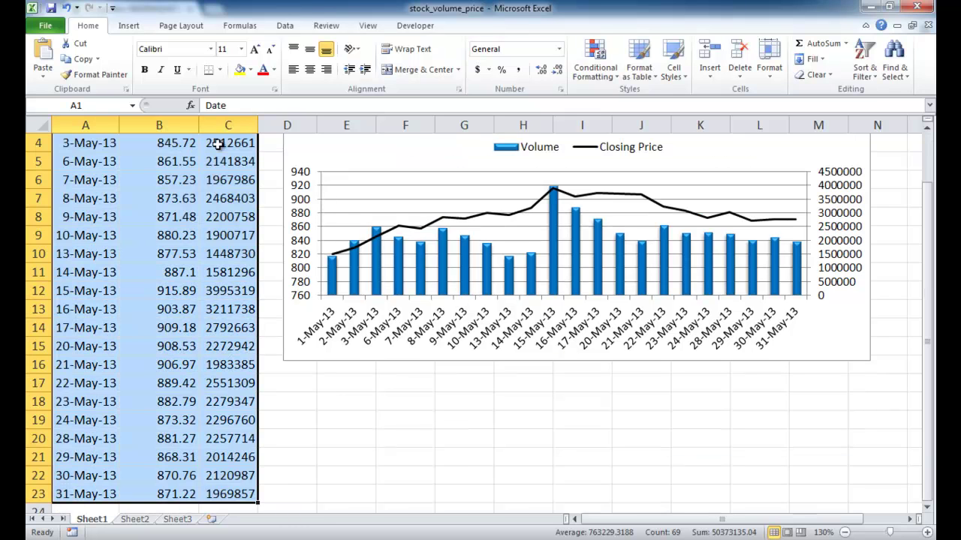
pyautogui.hotkey('ctrl', 'c')
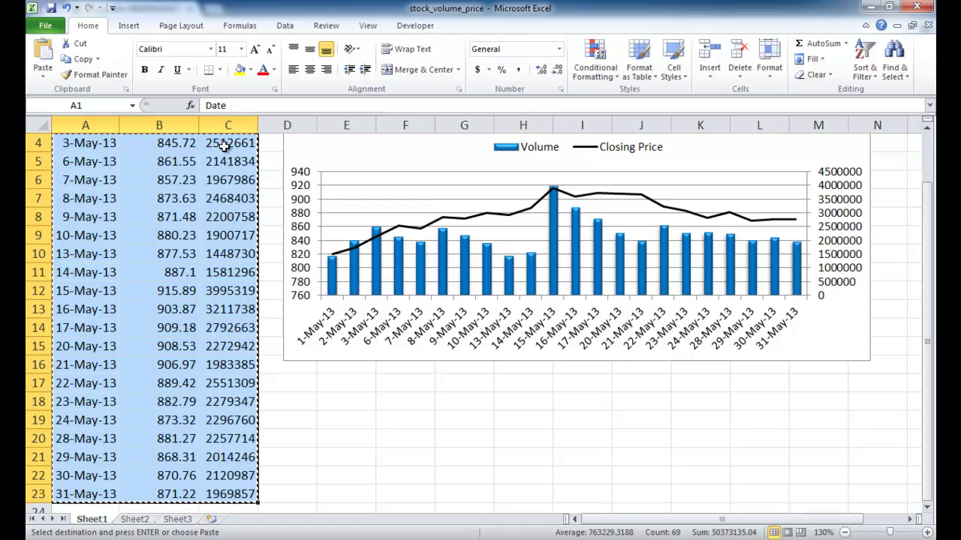
pyautogui.click(134, 519)
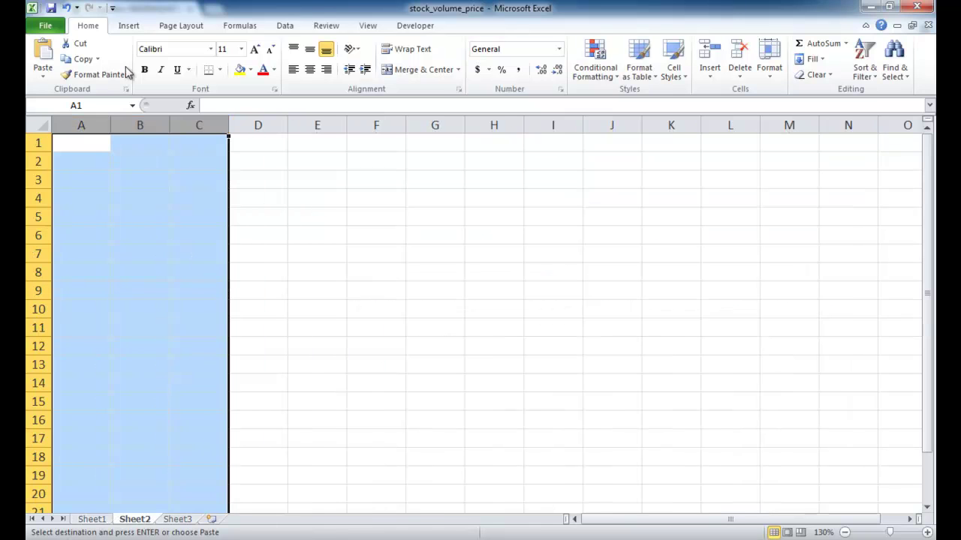
pyautogui.click(78, 146)
pyautogui.hotkey('ctrl', 'v')
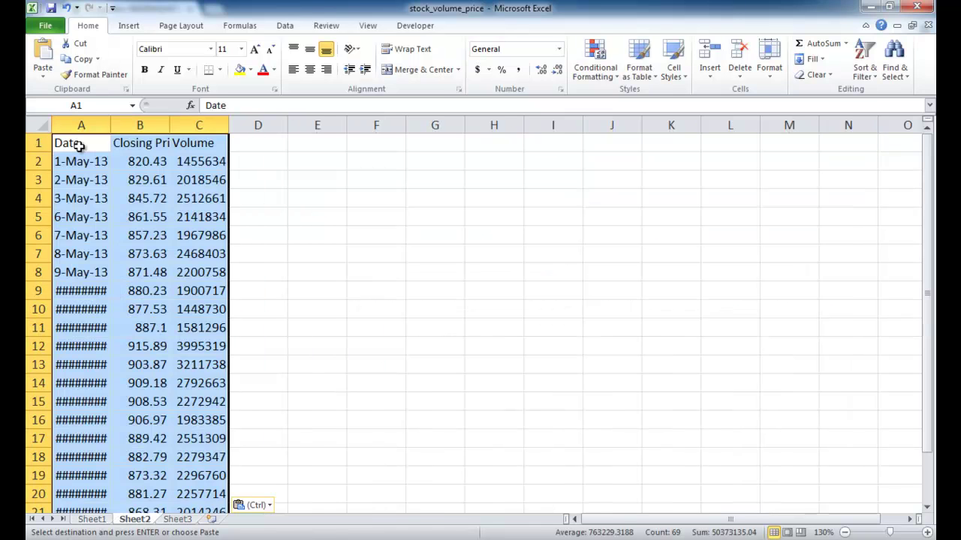
# - Autofit columns A, B and C on Sheet2 so every date and header shows in full
pyautogui.doubleClick(112, 125)
pyautogui.doubleClick(178, 125)
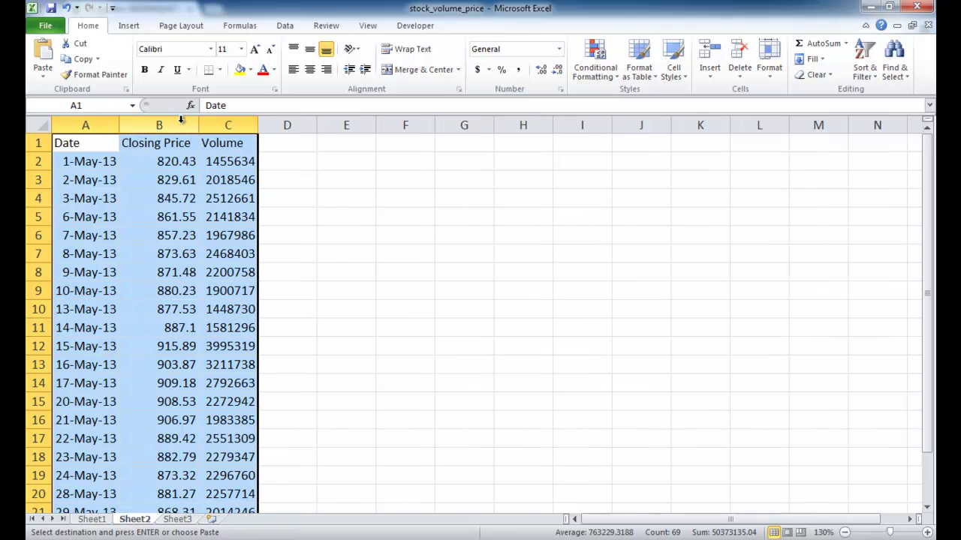
pyautogui.doubleClick(259, 124)
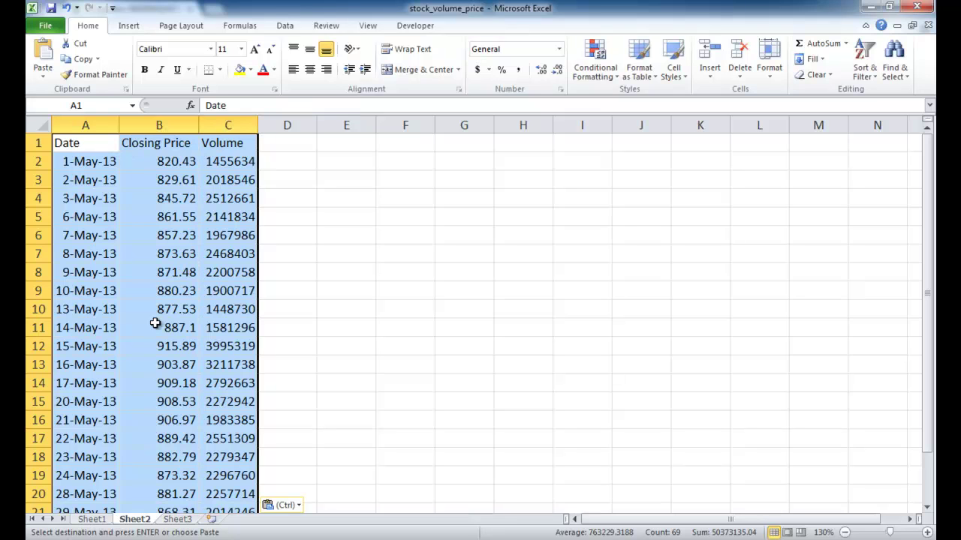
# - Insert a Line with Markers chart of Closing Price and Volume and move it beside the data
pyautogui.click(143, 30)
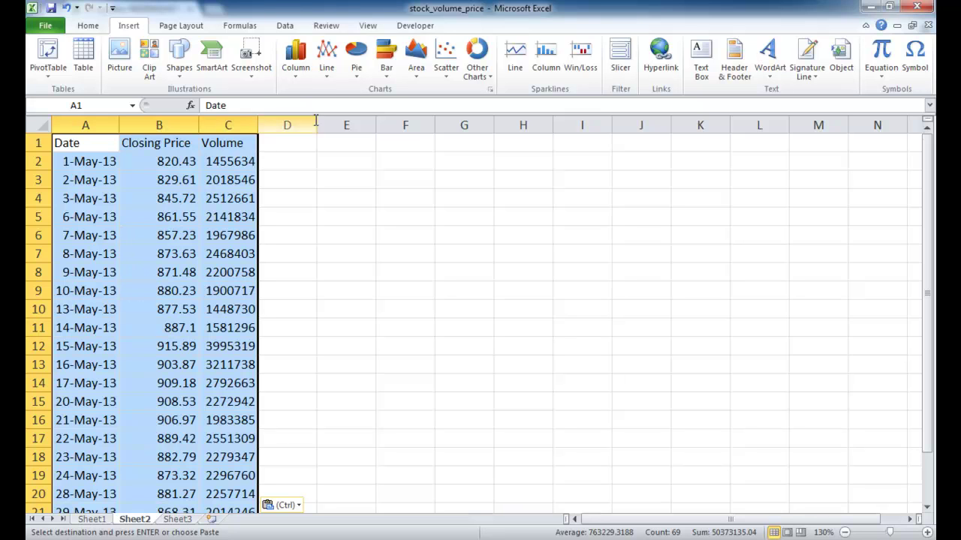
pyautogui.click(328, 59)
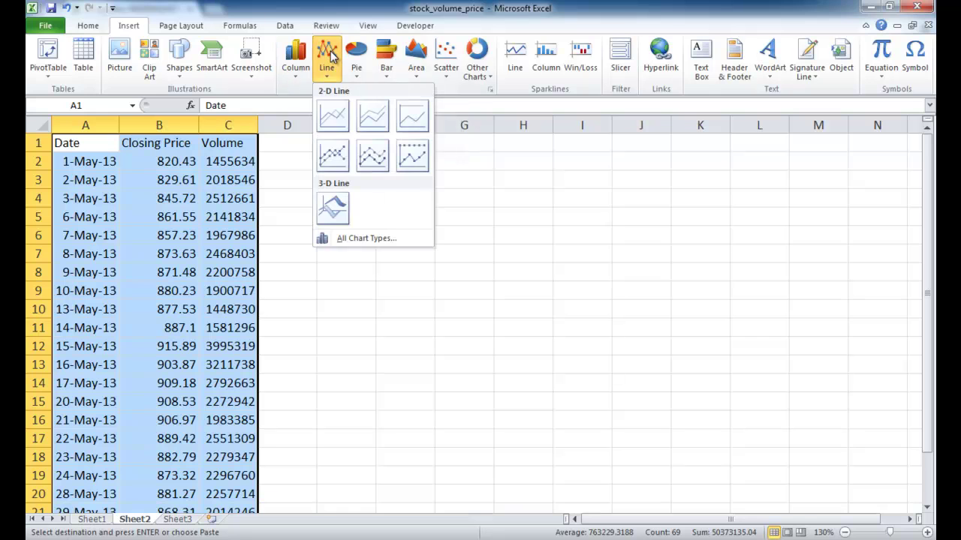
pyautogui.click(334, 155)
pyautogui.moveTo(411, 200); pyautogui.dragTo(444, 166)
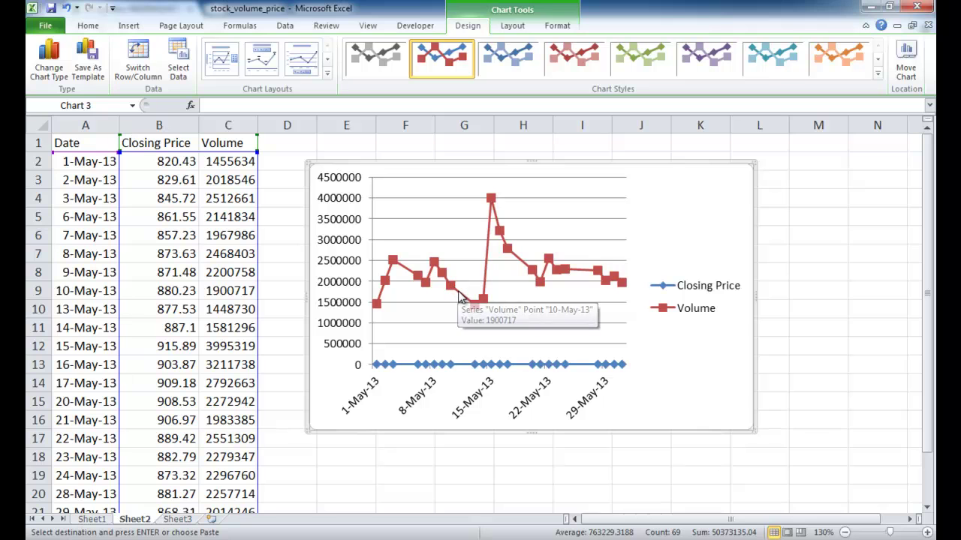
# - Change the Volume series to Clustered Column, leaving Closing Price as a marker line
pyautogui.click(462, 297)
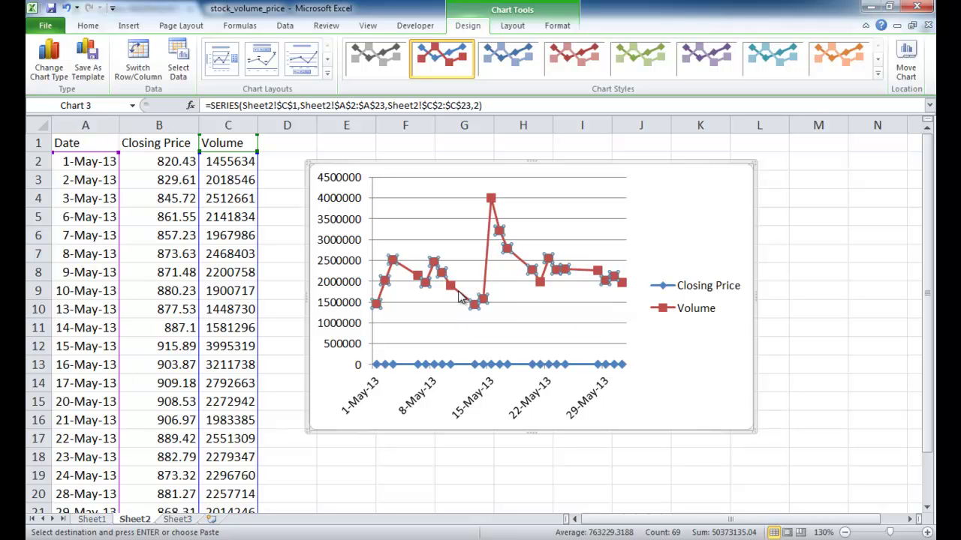
pyautogui.click(49, 63)
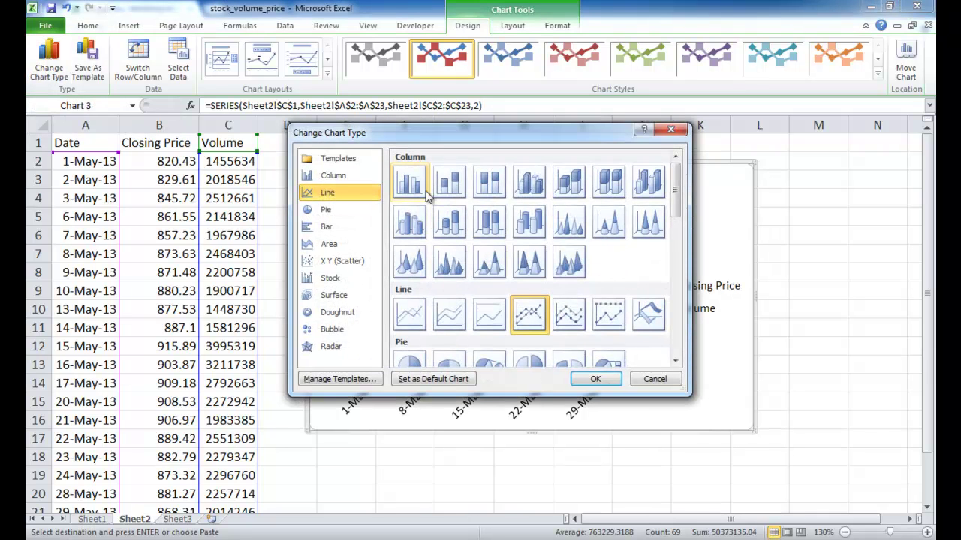
pyautogui.click(415, 186)
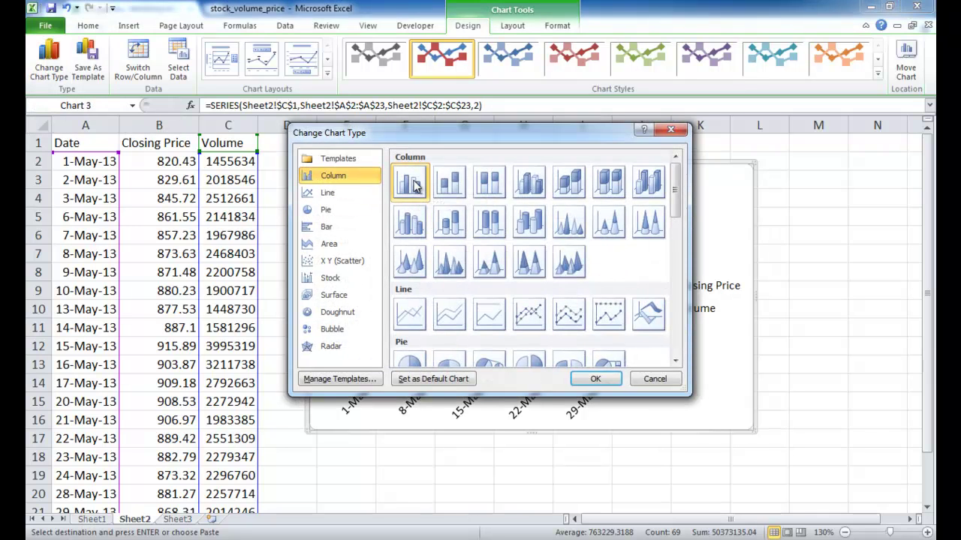
pyautogui.click(605, 379)
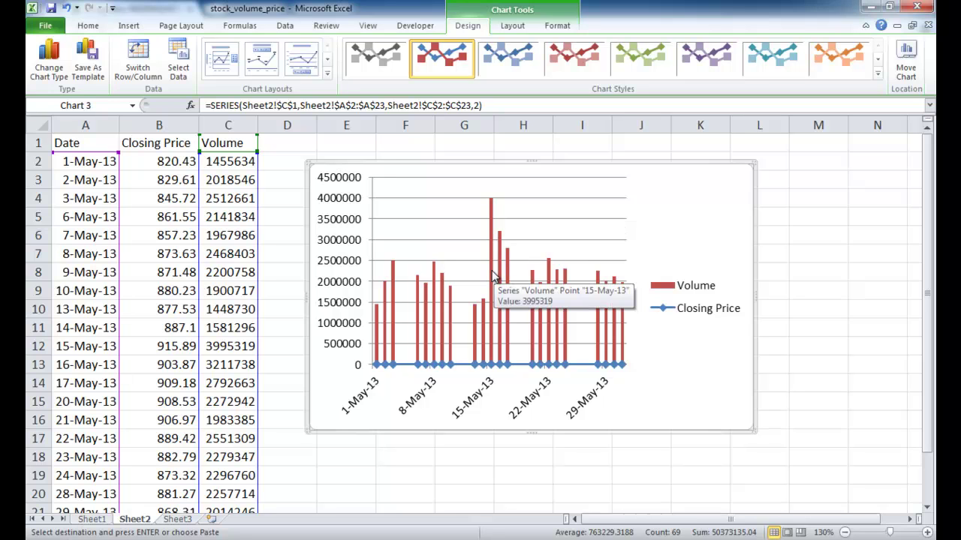
# - Plot the Volume series on the Secondary Axis so Closing Price gets a 760–940 scale
pyautogui.click(494, 276)
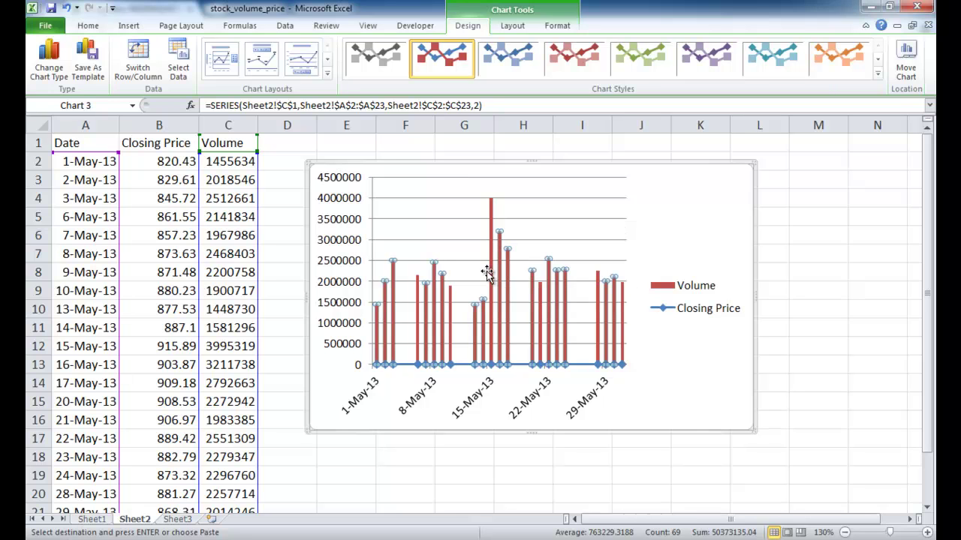
pyautogui.rightClick(493, 274)
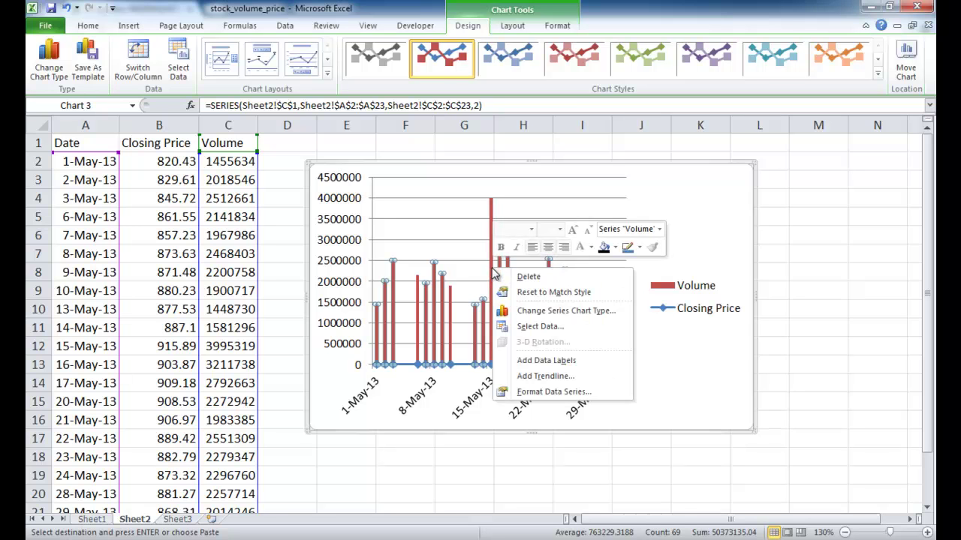
pyautogui.click(567, 394)
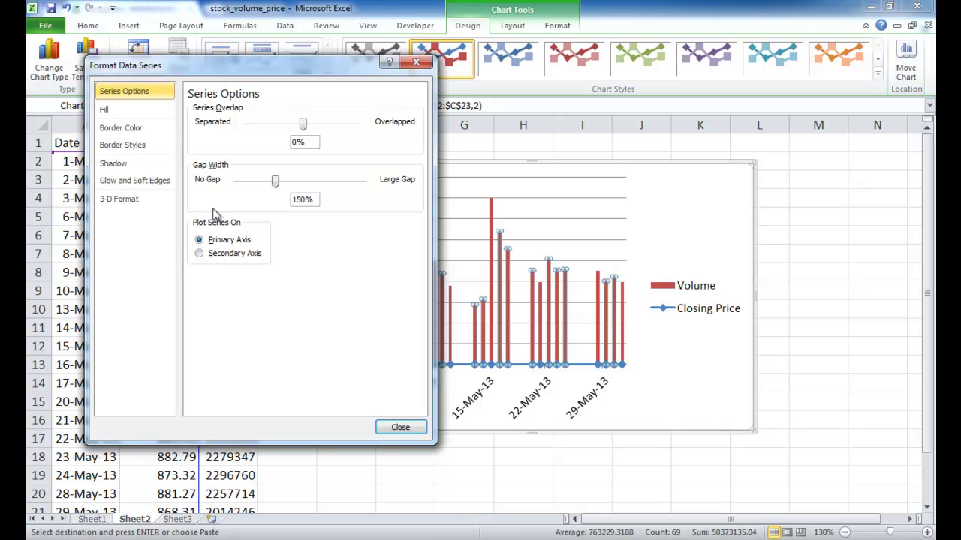
pyautogui.click(199, 254)
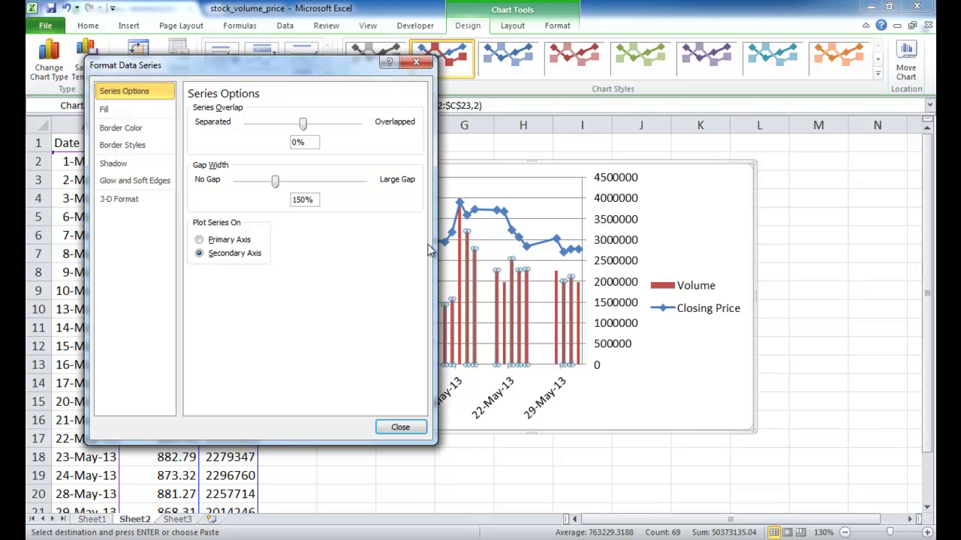
pyautogui.moveTo(299, 62); pyautogui.dragTo(329, 116)
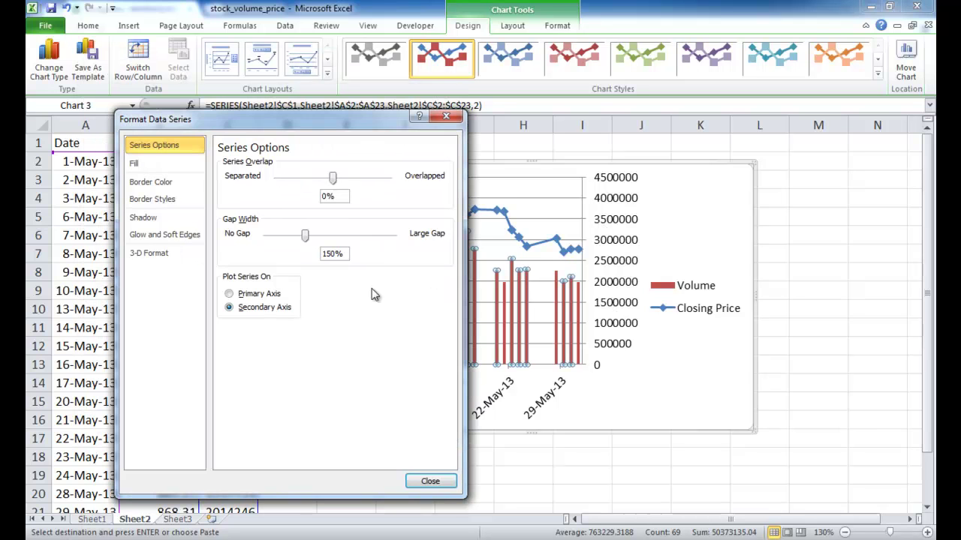
pyautogui.click(431, 482)
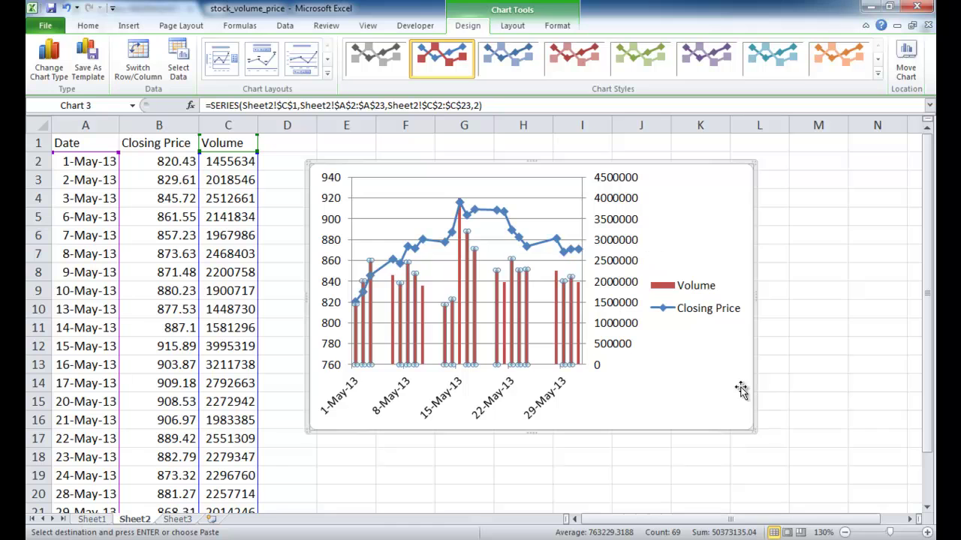
# - Enlarge the chart so more dates show and select the Closing Price line
pyautogui.moveTo(754, 431); pyautogui.dragTo(812, 426)
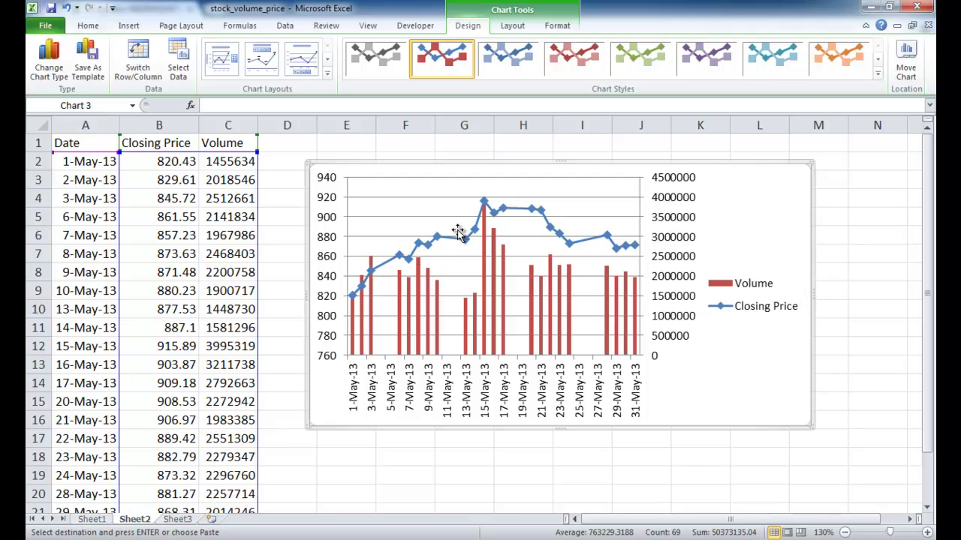
pyautogui.click(608, 237)
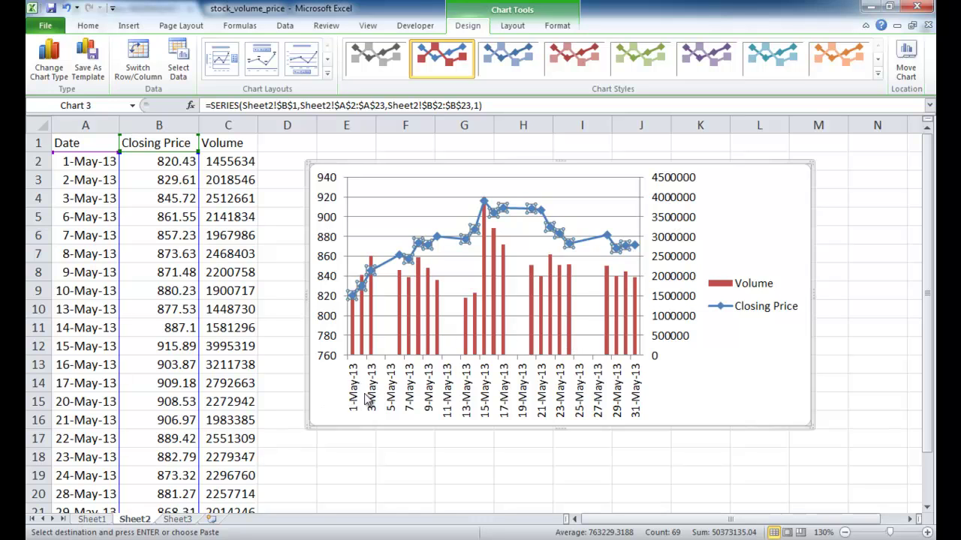
# - Make the horizontal axis a Text axis so trading days sit evenly, and widen the chart
pyautogui.click(392, 389)
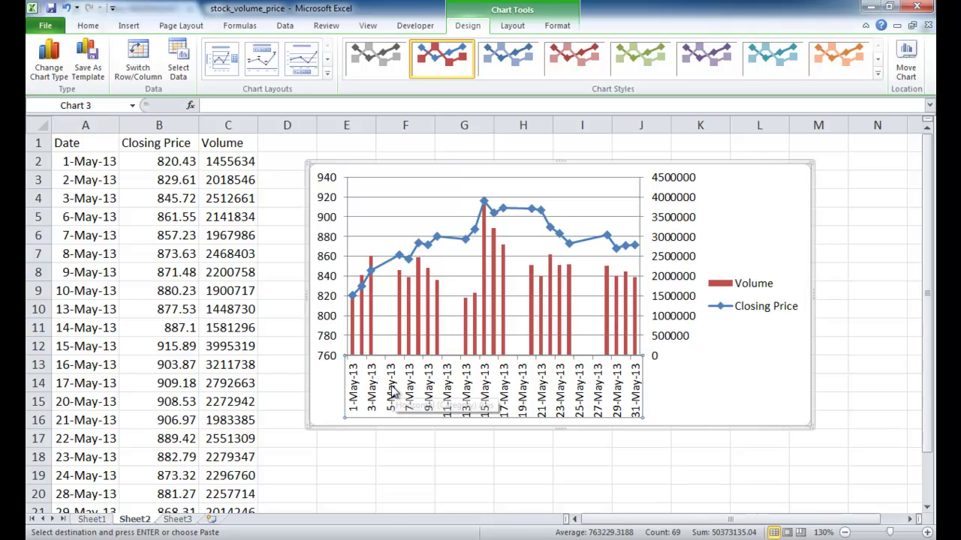
pyautogui.rightClick(391, 386)
pyautogui.click(443, 529)
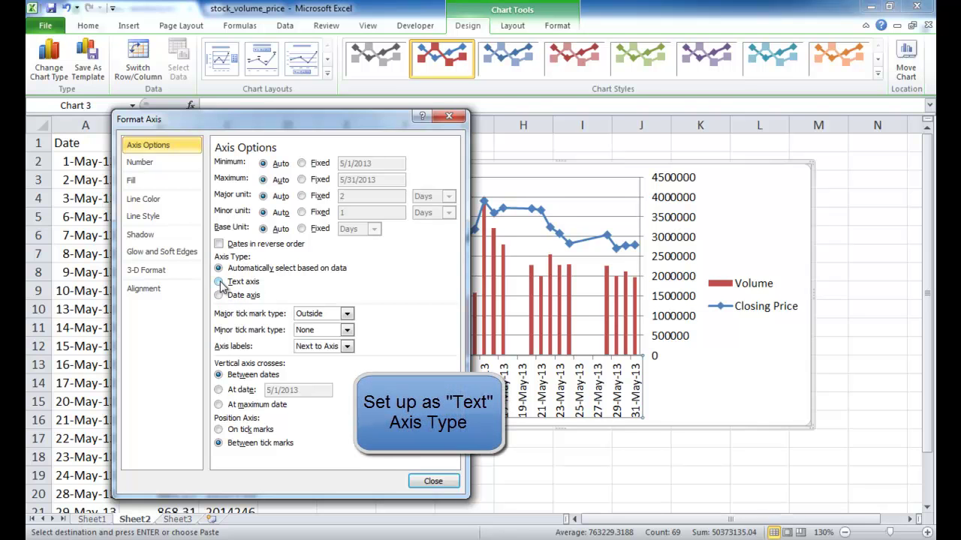
pyautogui.click(219, 281)
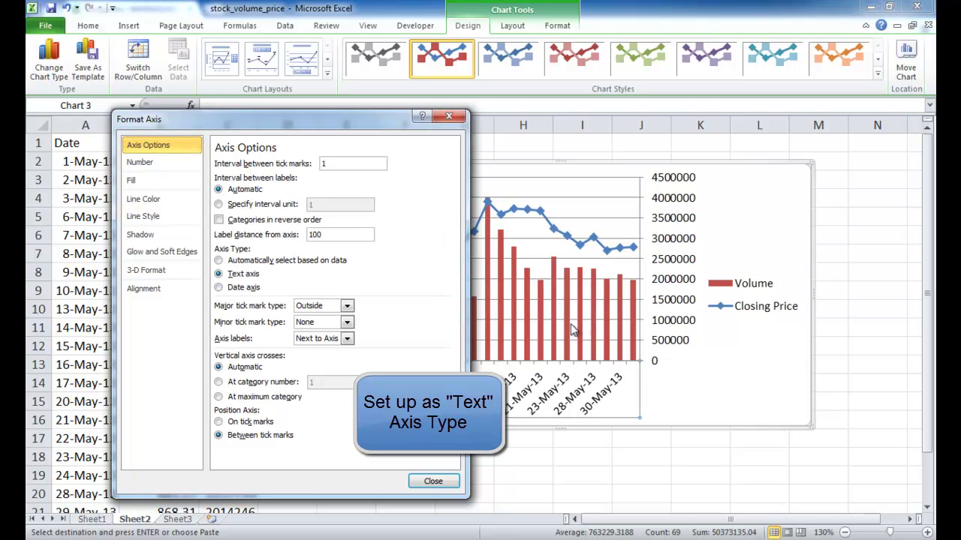
pyautogui.click(435, 481)
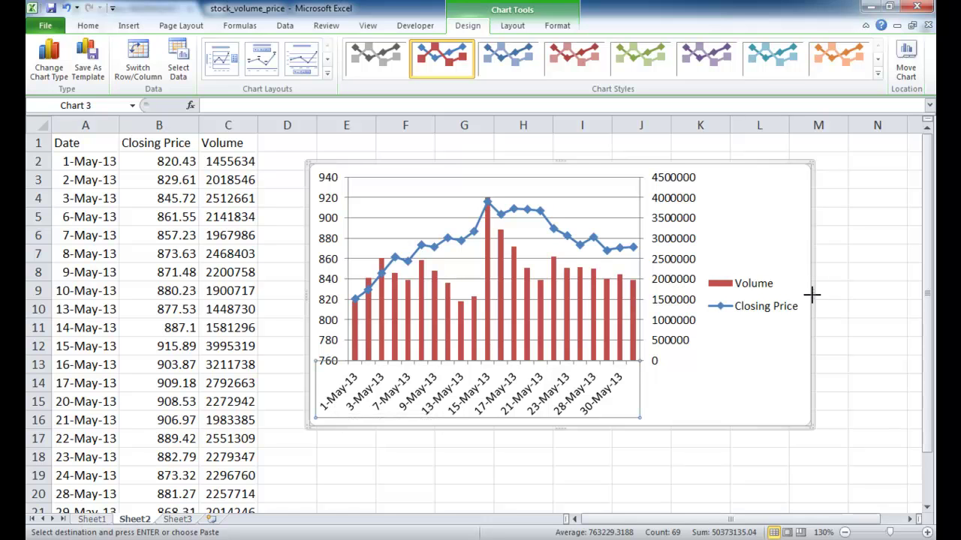
pyautogui.moveTo(811, 295); pyautogui.dragTo(882, 295)
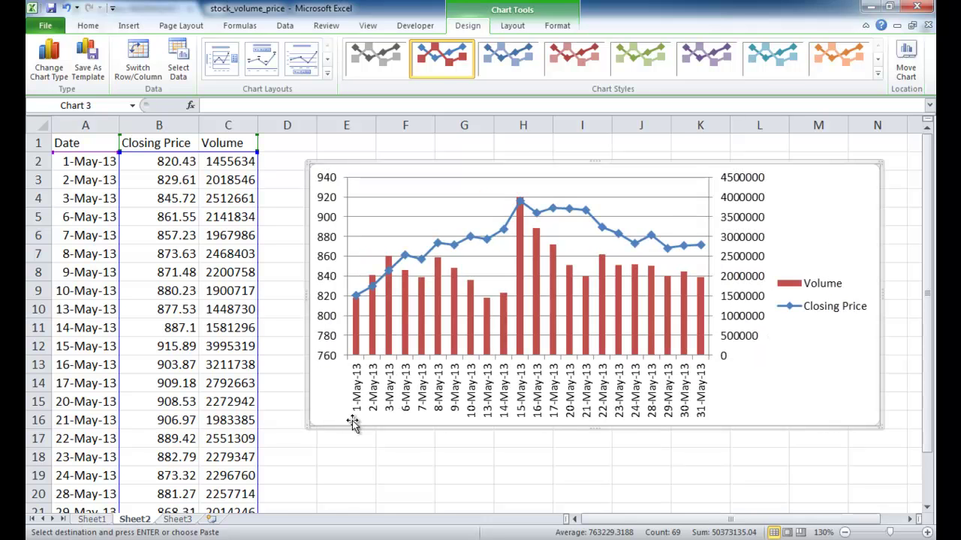
pyautogui.moveTo(119, 204); pyautogui.dragTo(118, 204)
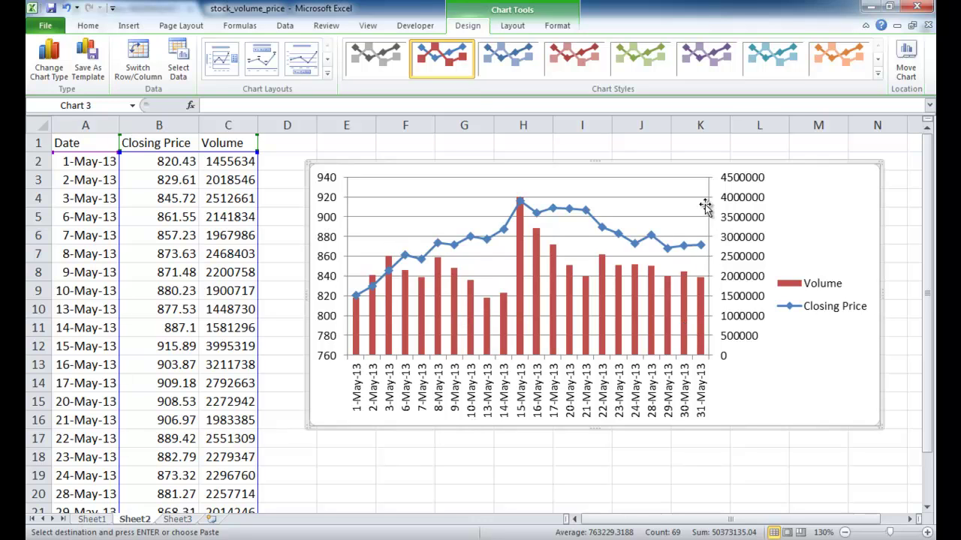
# - Add the title 'Google Price/Volume Chart May 2013' above the chart
pyautogui.click(510, 29)
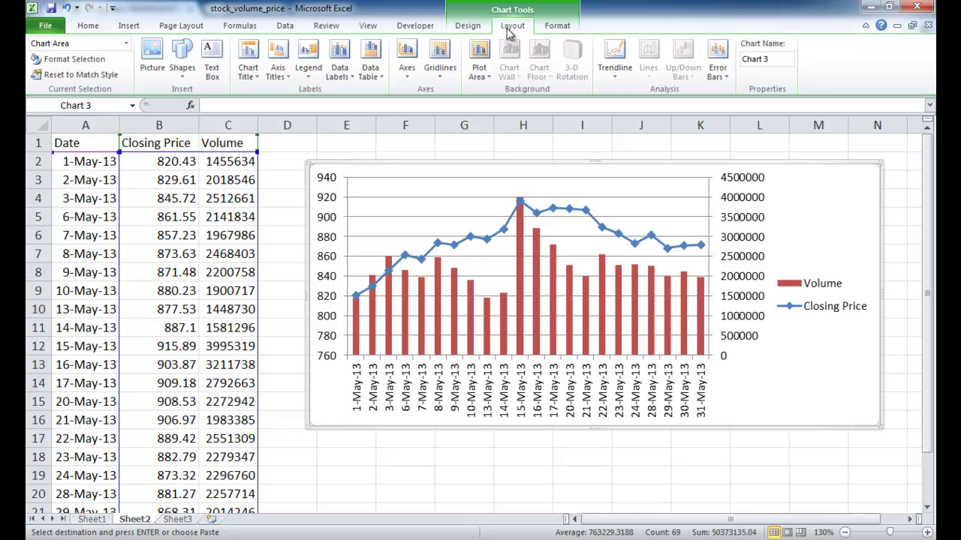
pyautogui.click(249, 69)
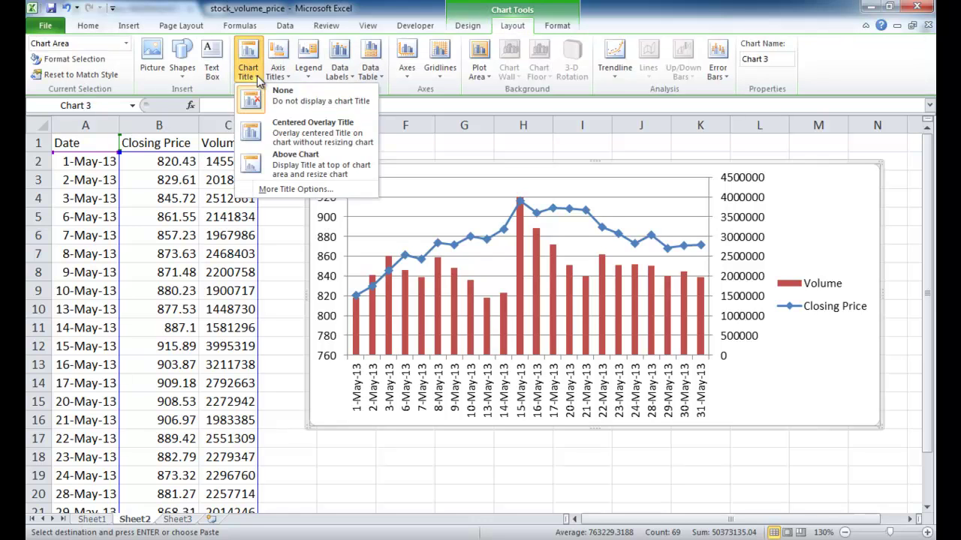
pyautogui.click(313, 165)
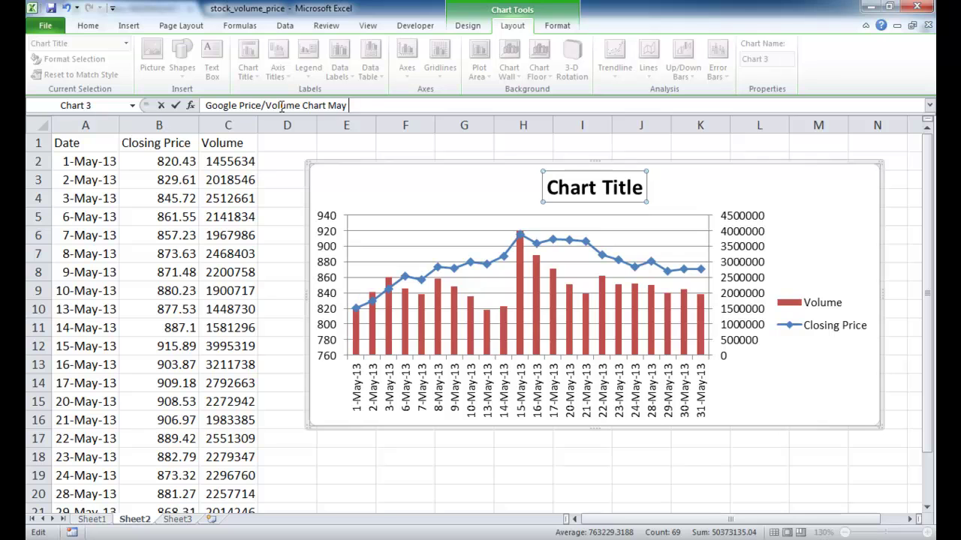
pyautogui.press('Return')
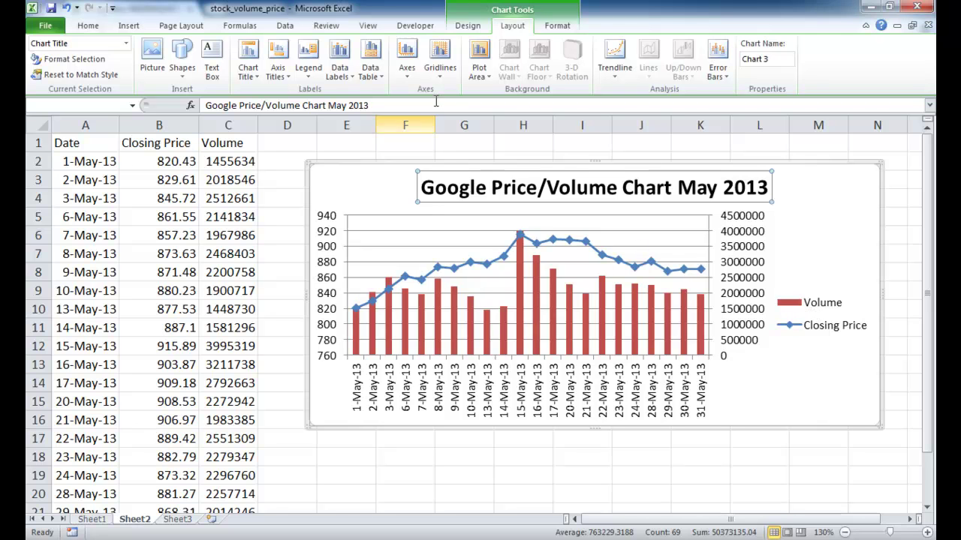
# - Show the legend at the top, then select the left value axis and view the Axes options
pyautogui.click(310, 81)
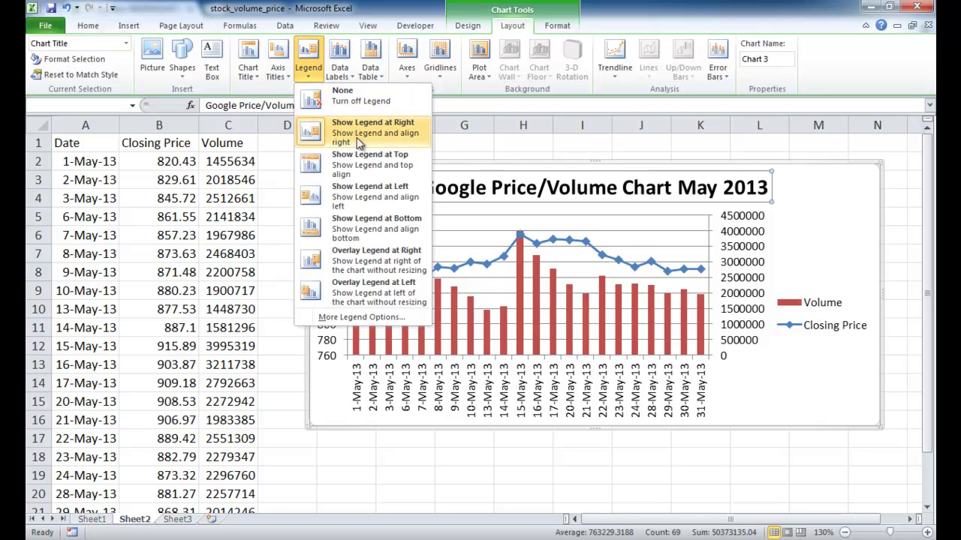
pyautogui.click(352, 165)
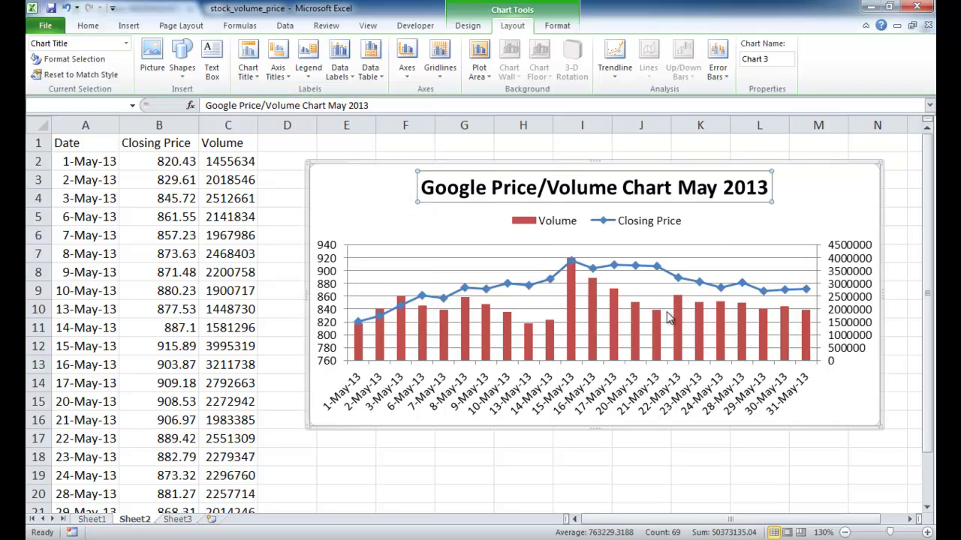
pyautogui.click(326, 291)
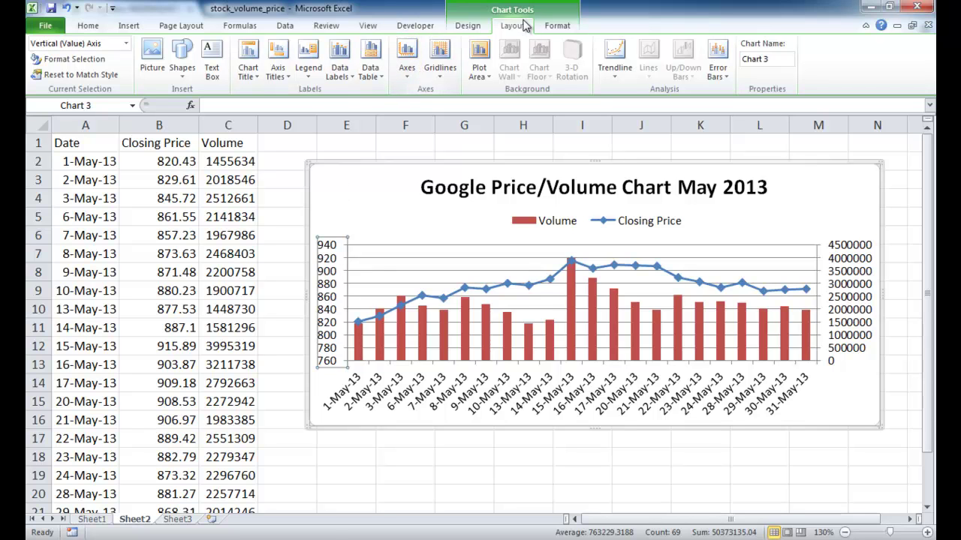
pyautogui.click(407, 69)
pyautogui.moveTo(437, 99)
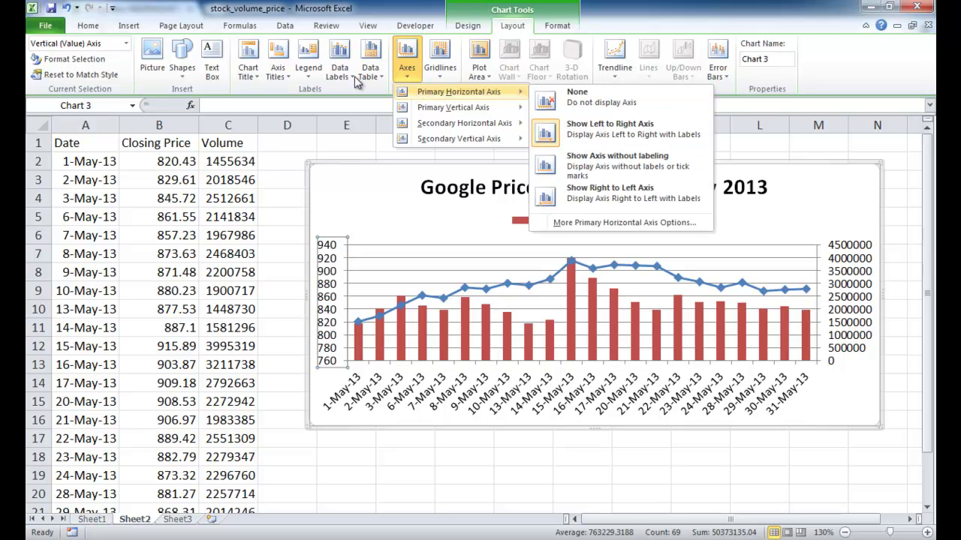
# - Add a rotated 'Closing Price' title to the left vertical axis
pyautogui.click(278, 71)
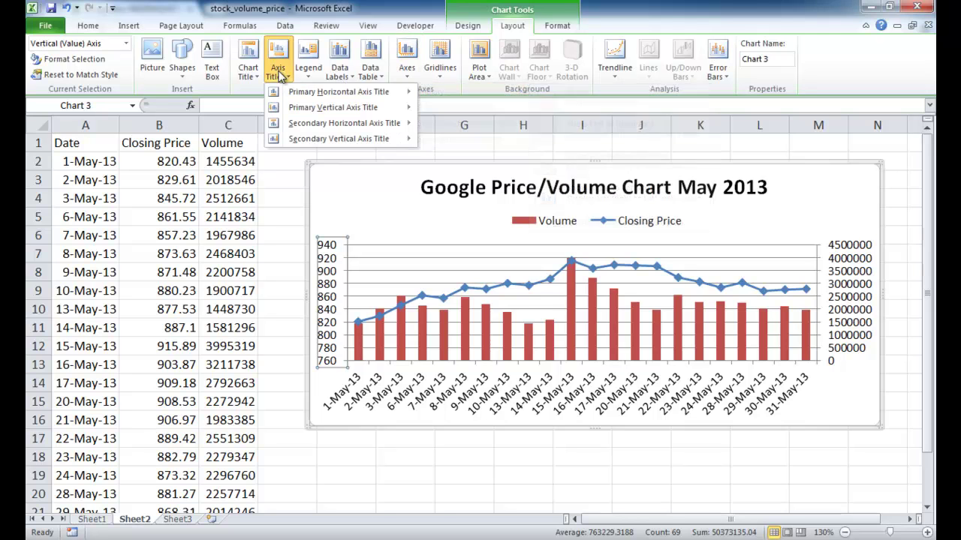
pyautogui.moveTo(299, 96)
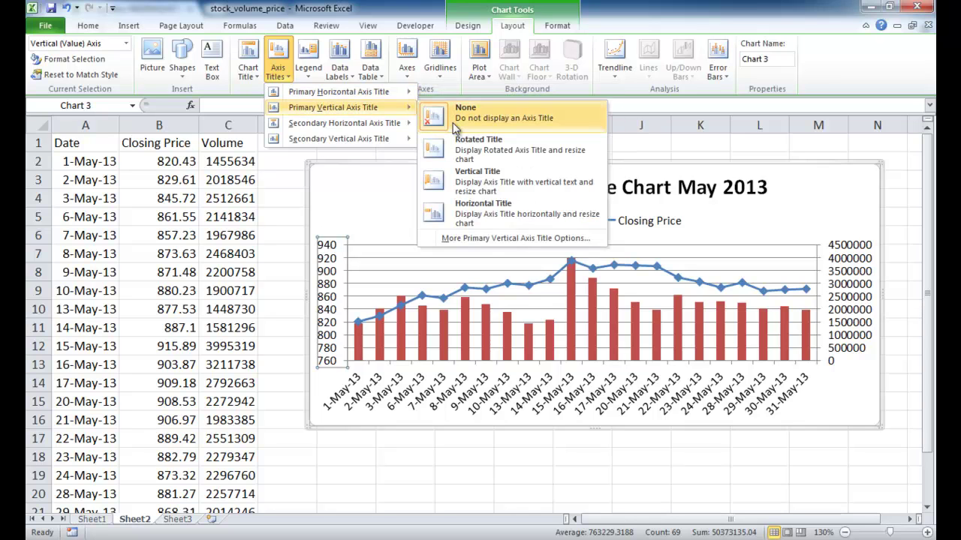
pyautogui.click(459, 145)
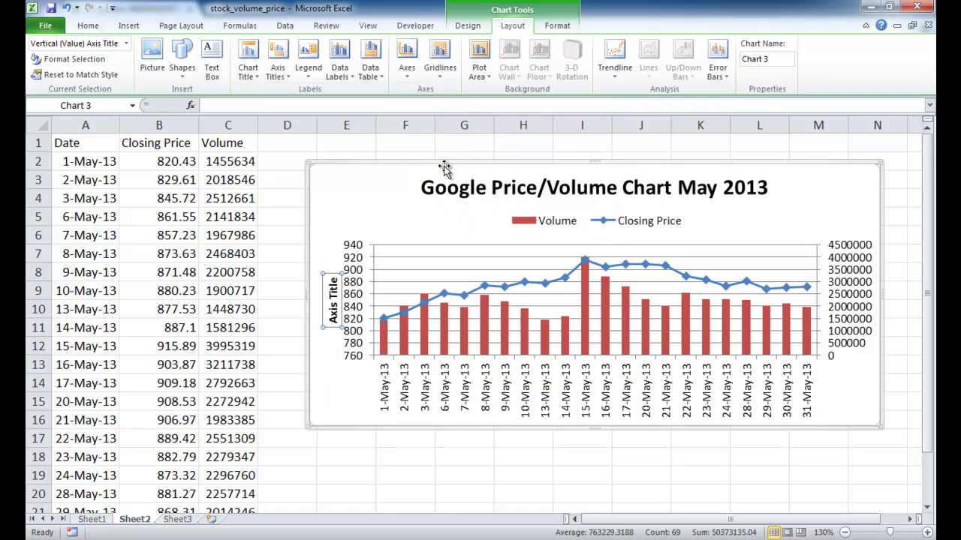
pyautogui.write('PR')
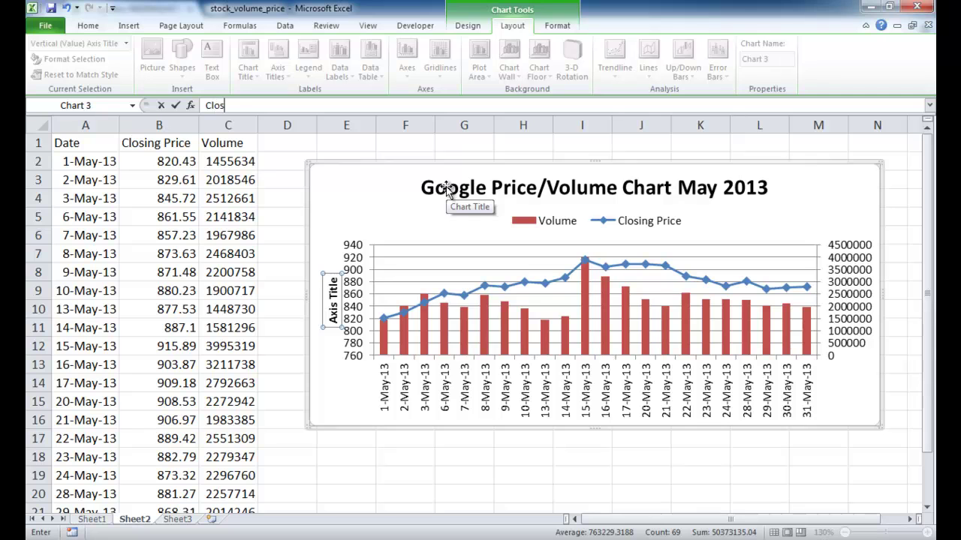
pyautogui.press('Return')
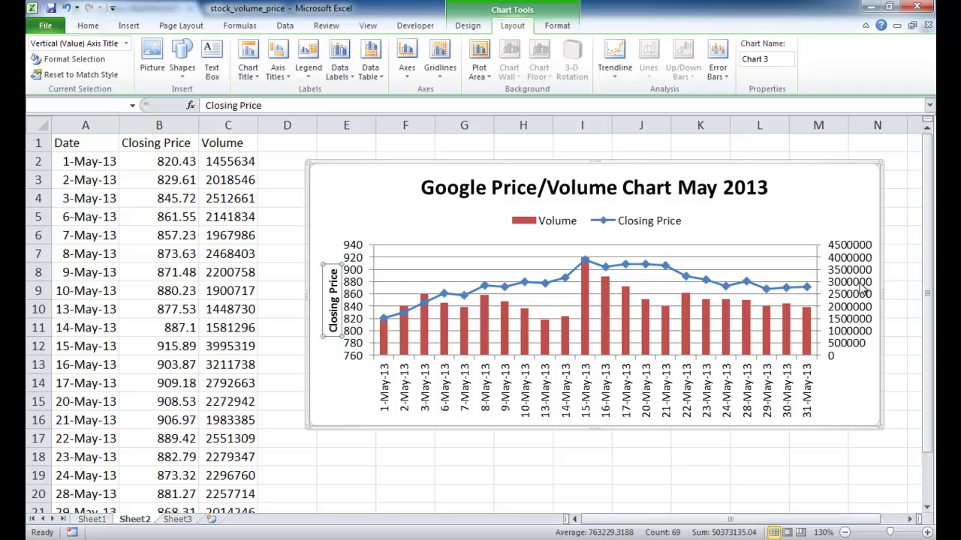
# - Add a rotated 'Volume' title to the secondary vertical axis
pyautogui.click(284, 81)
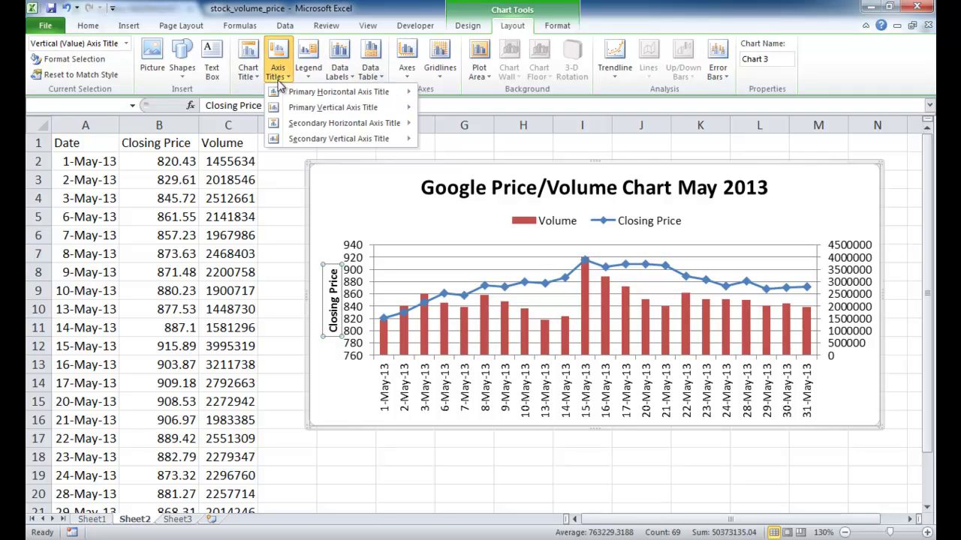
pyautogui.moveTo(316, 141)
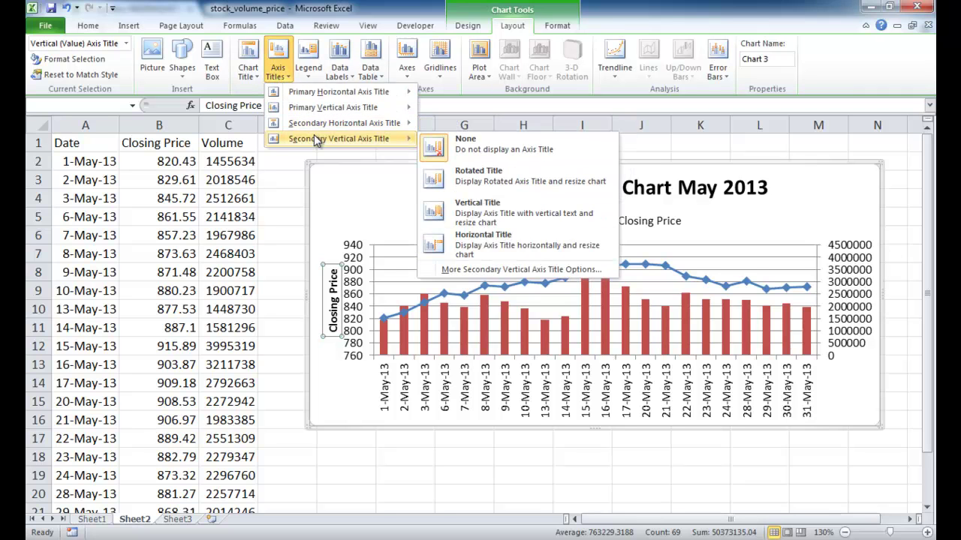
pyautogui.click(461, 177)
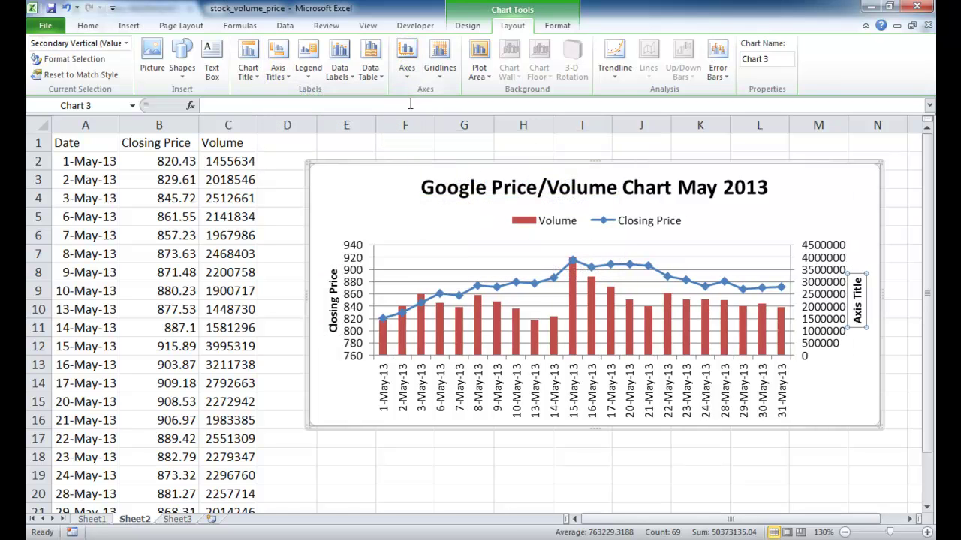
pyautogui.click(411, 104)
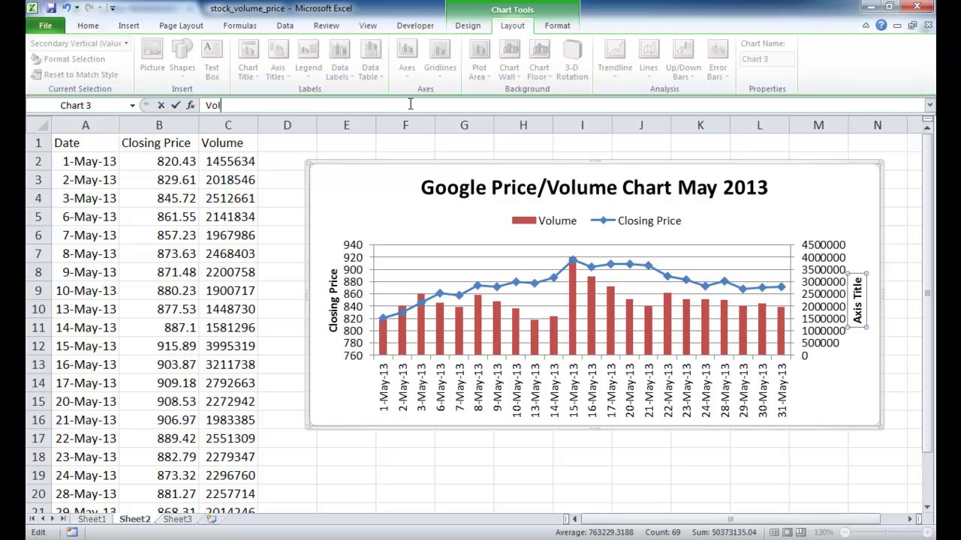
pyautogui.press('Return')
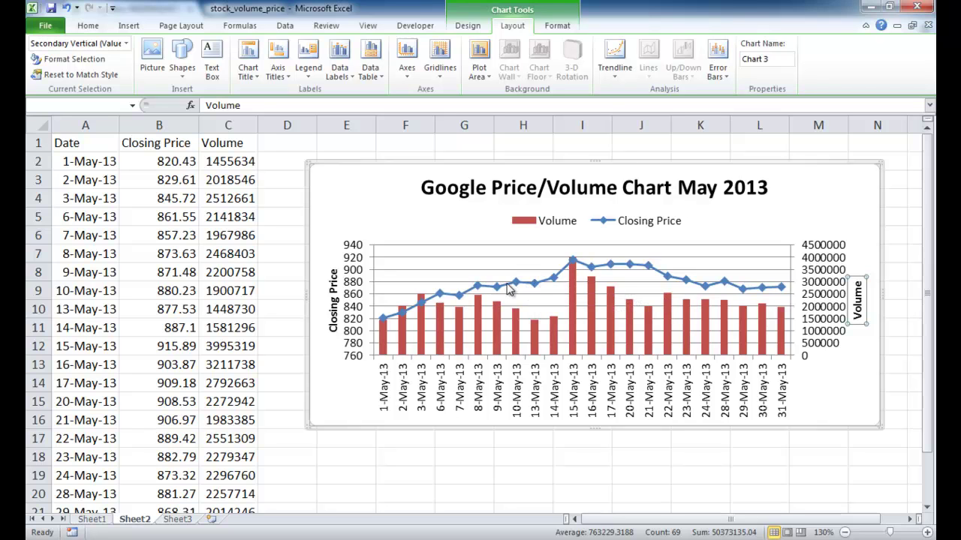
# - Set the Closing Price series marker option to None
pyautogui.click(536, 285)
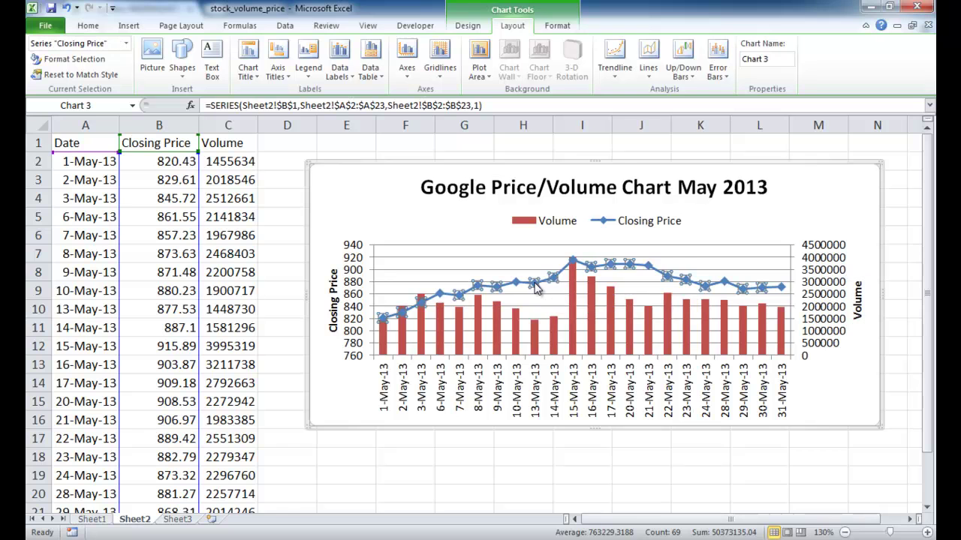
pyautogui.rightClick(536, 285)
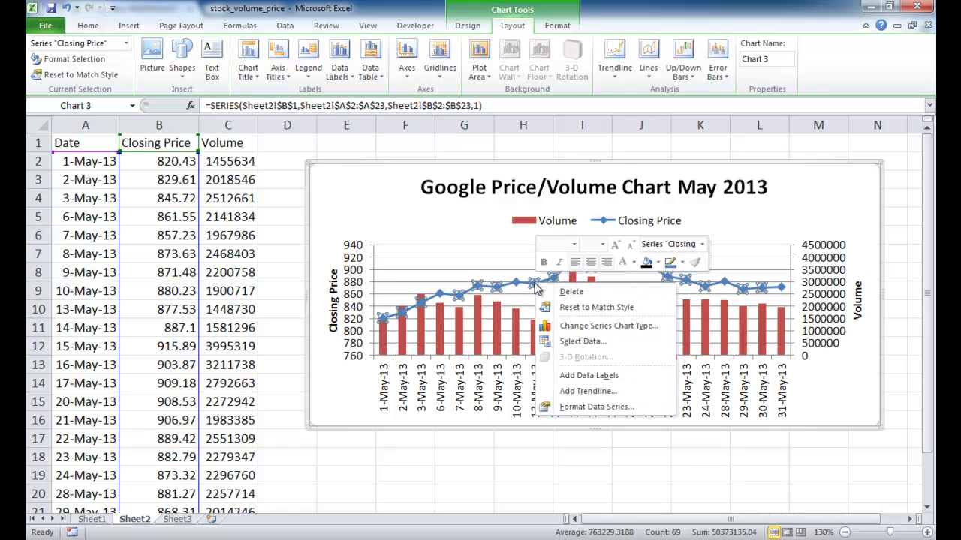
pyautogui.click(606, 406)
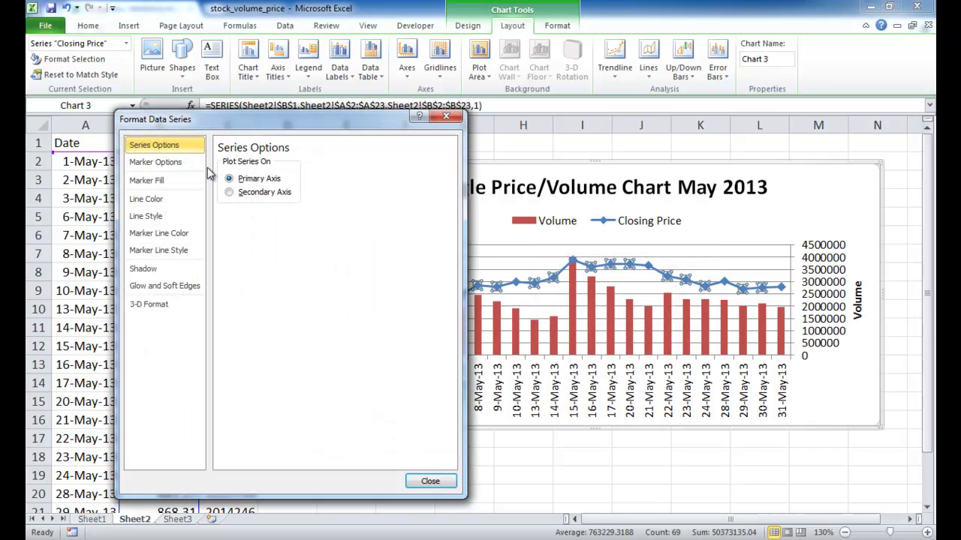
pyautogui.click(179, 165)
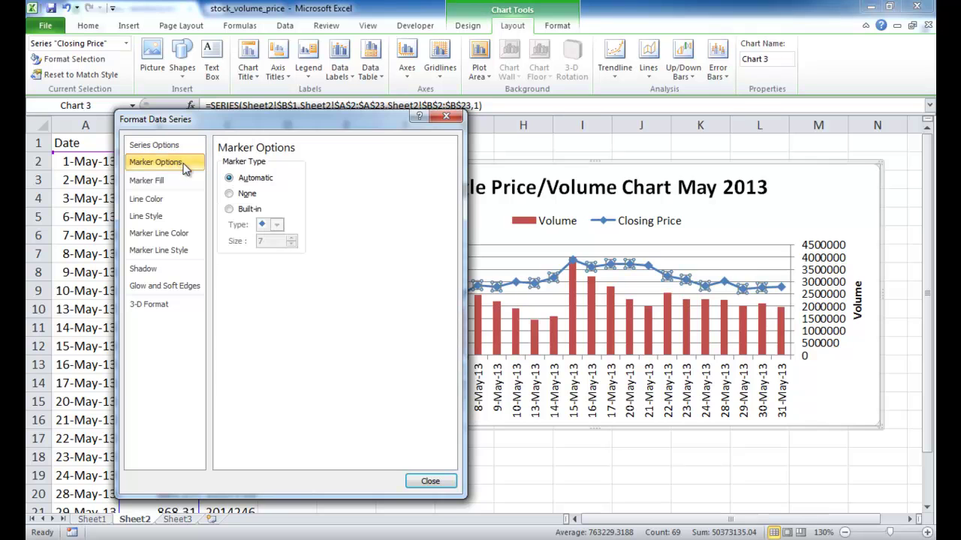
pyautogui.click(230, 193)
# - Make the Closing Price line solid black, then select the Volume columns
pyautogui.click(178, 182)
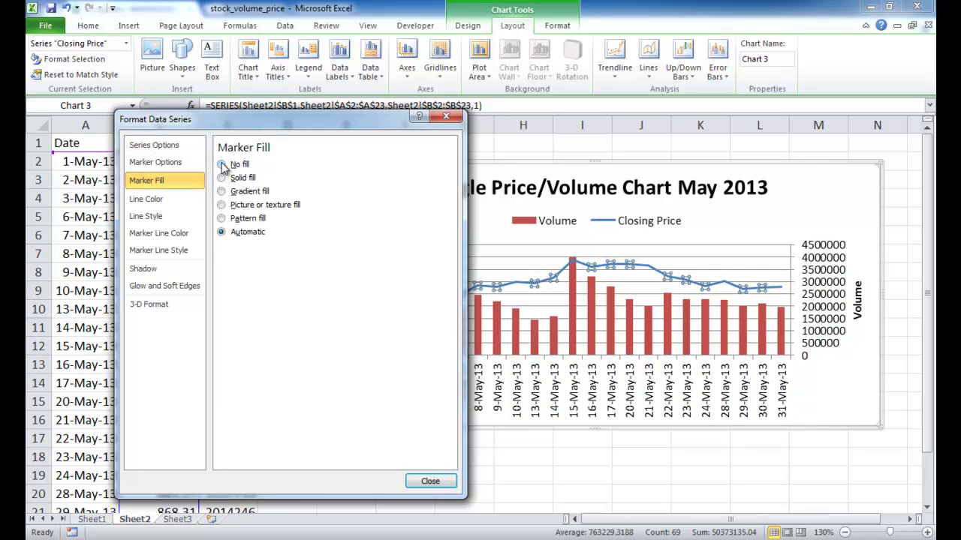
pyautogui.click(150, 199)
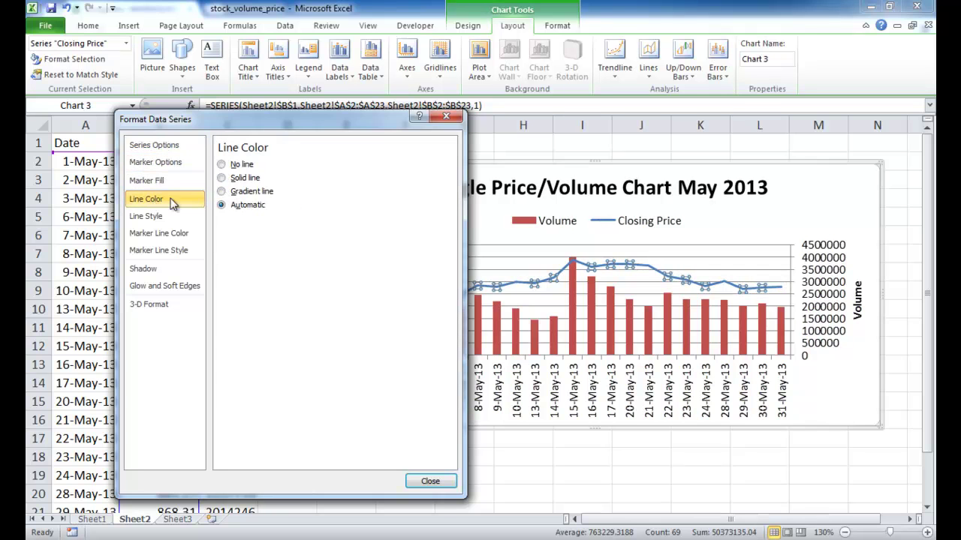
pyautogui.click(221, 177)
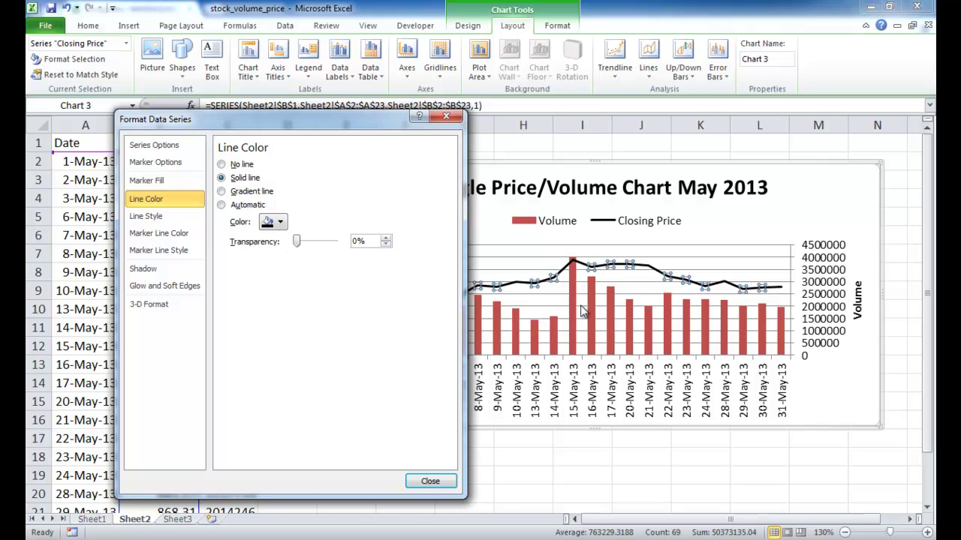
pyautogui.moveTo(579, 301)
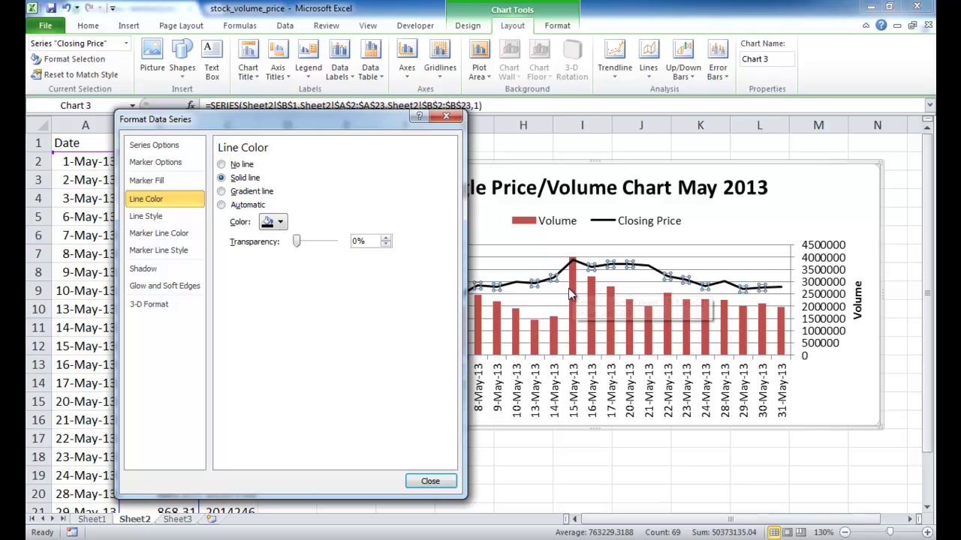
pyautogui.click(573, 293)
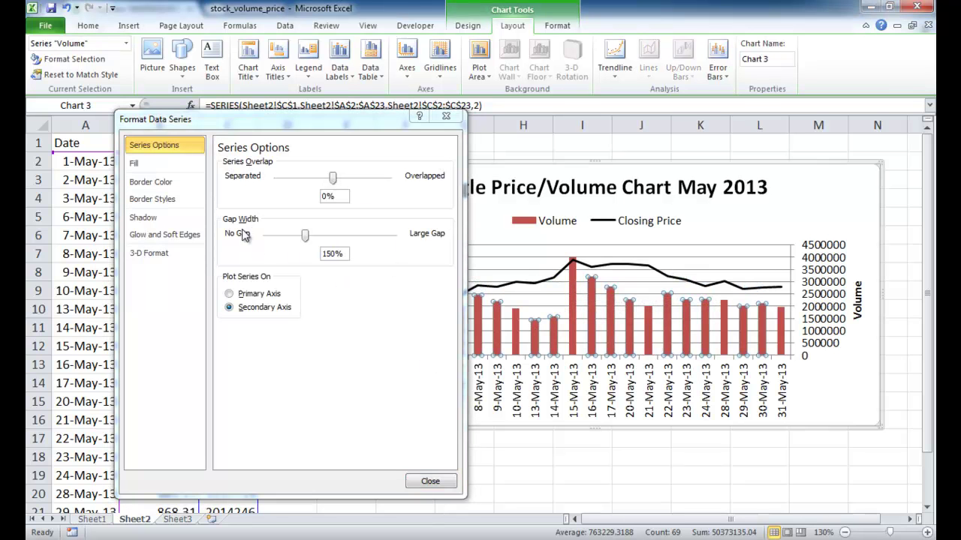
# - Give the Volume columns a solid blue fill
pyautogui.click(147, 166)
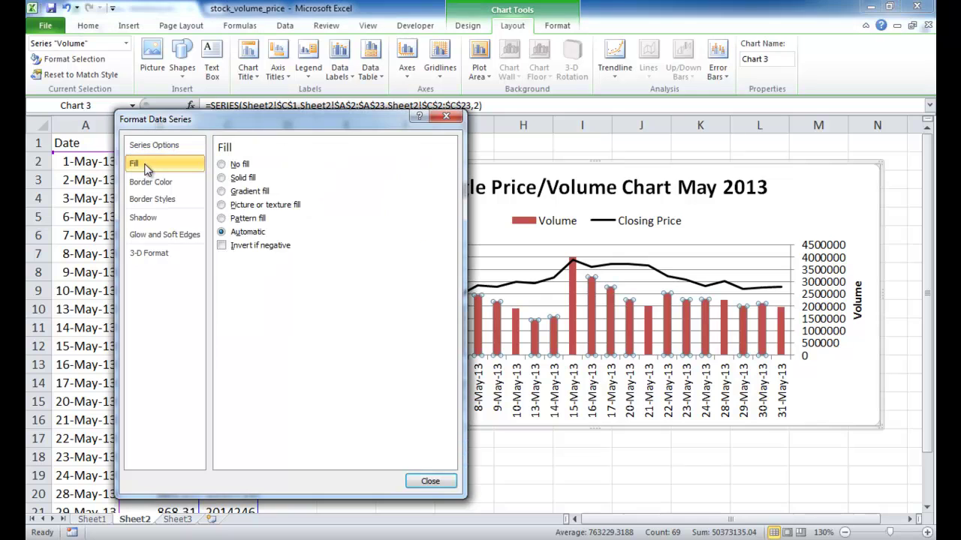
pyautogui.click(237, 178)
pyautogui.click(286, 279)
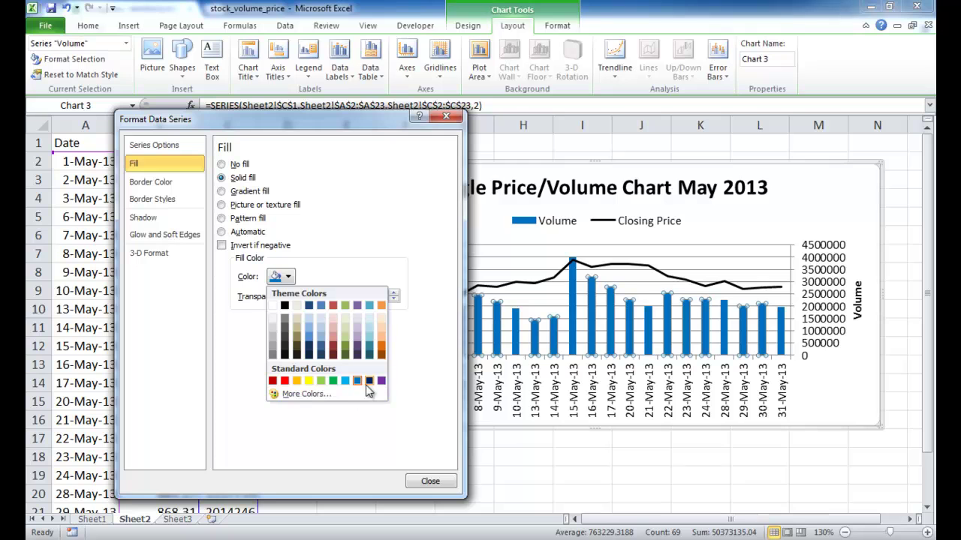
# - Add a top bevel 5 pt wide and 2 pt high to the Volume columns
pyautogui.click(150, 253)
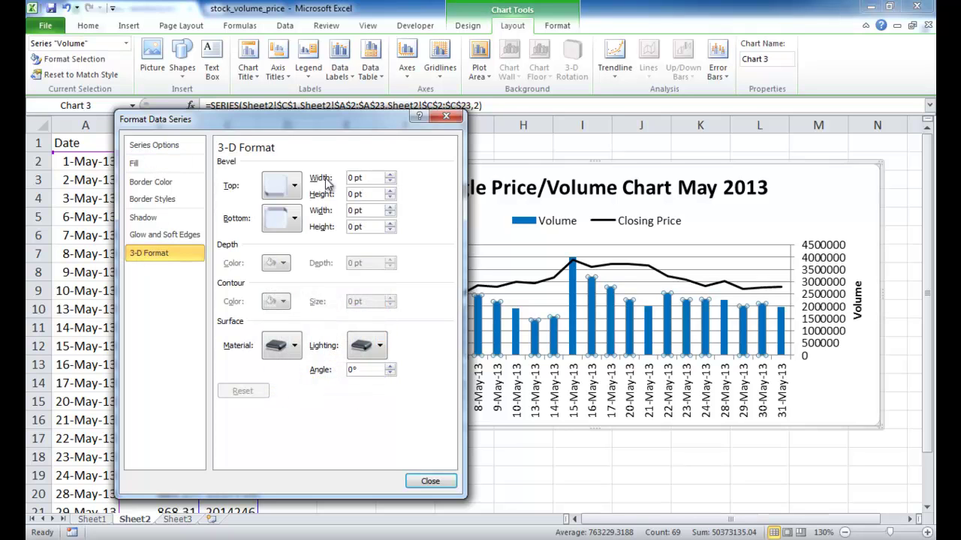
pyautogui.click(279, 190)
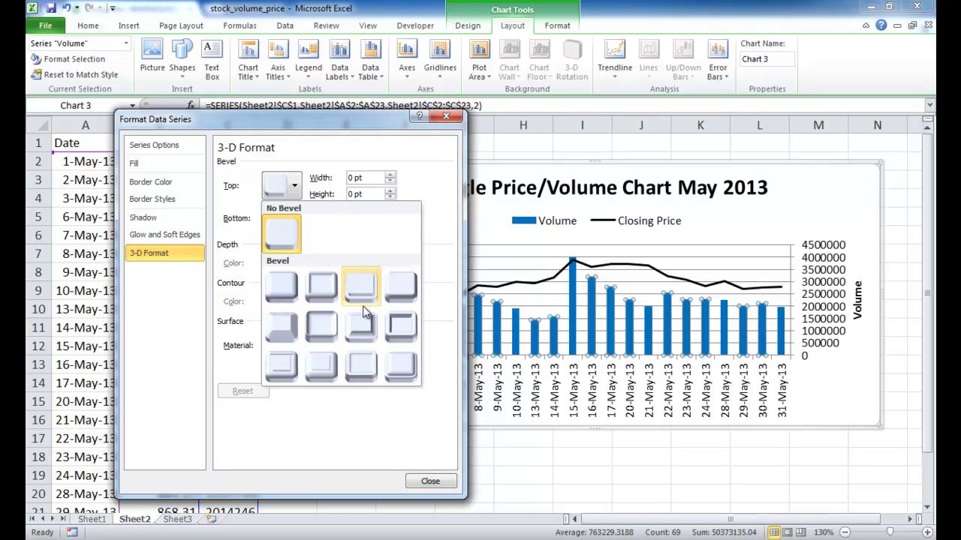
pyautogui.click(383, 411)
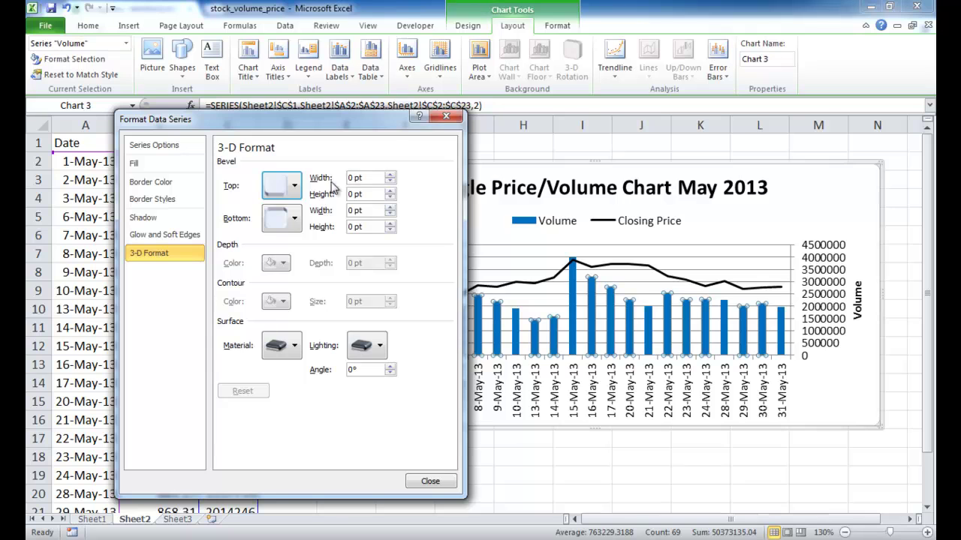
pyautogui.click(390, 174)
pyautogui.click(391, 175)
pyautogui.click(390, 175)
pyautogui.click(391, 175)
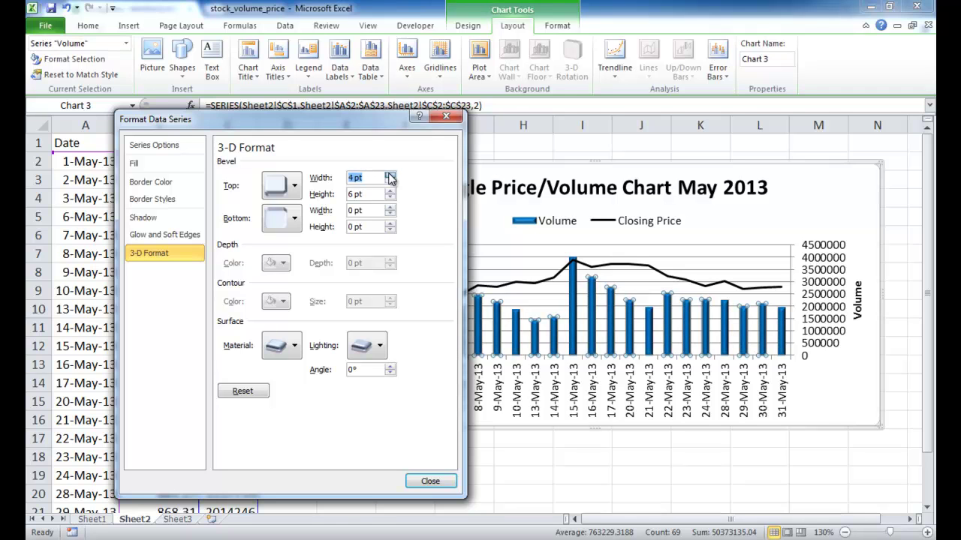
pyautogui.click(389, 175)
pyautogui.click(390, 197)
pyautogui.click(390, 197)
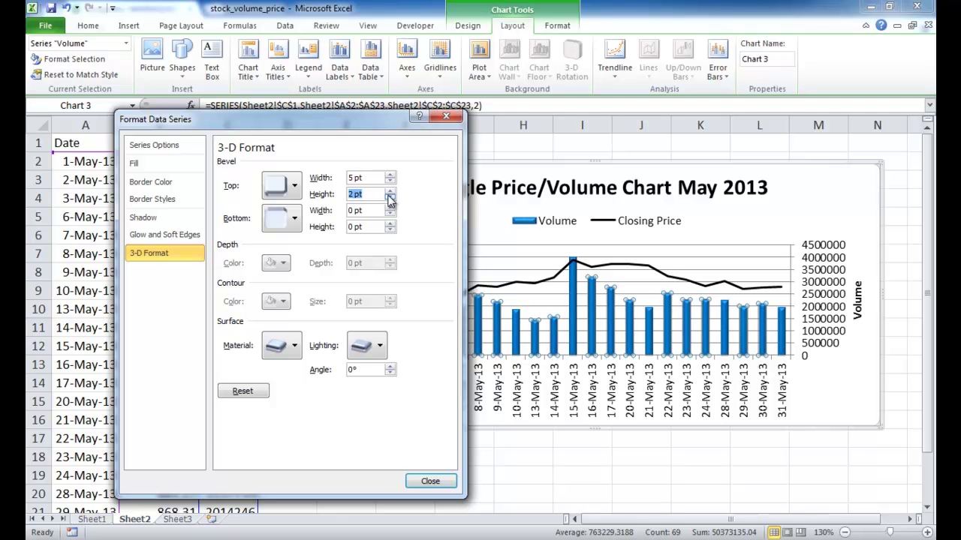
pyautogui.click(431, 477)
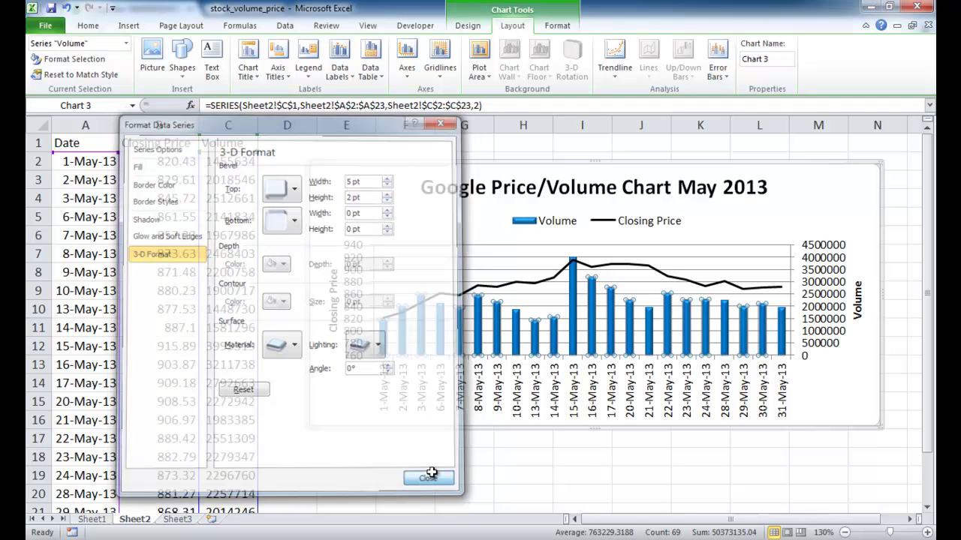
pyautogui.click(590, 480)
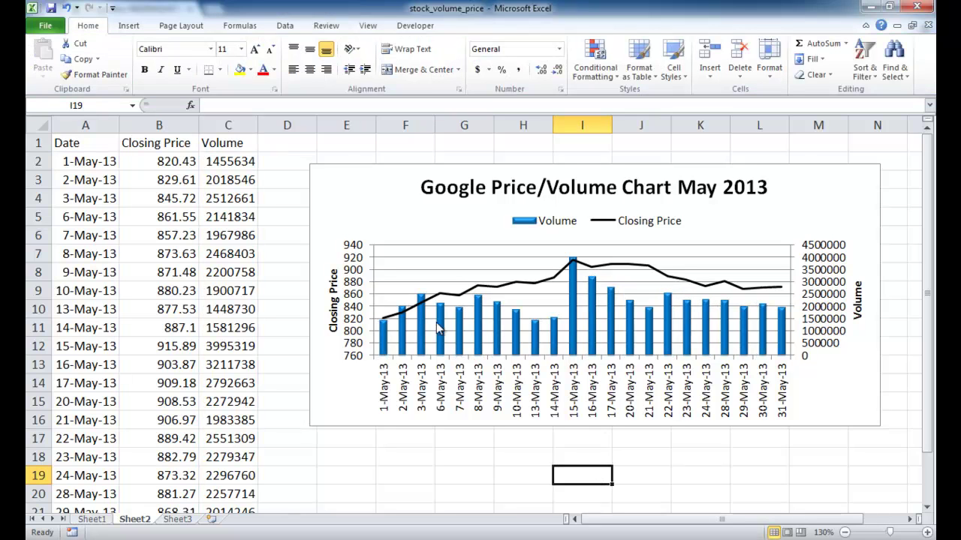